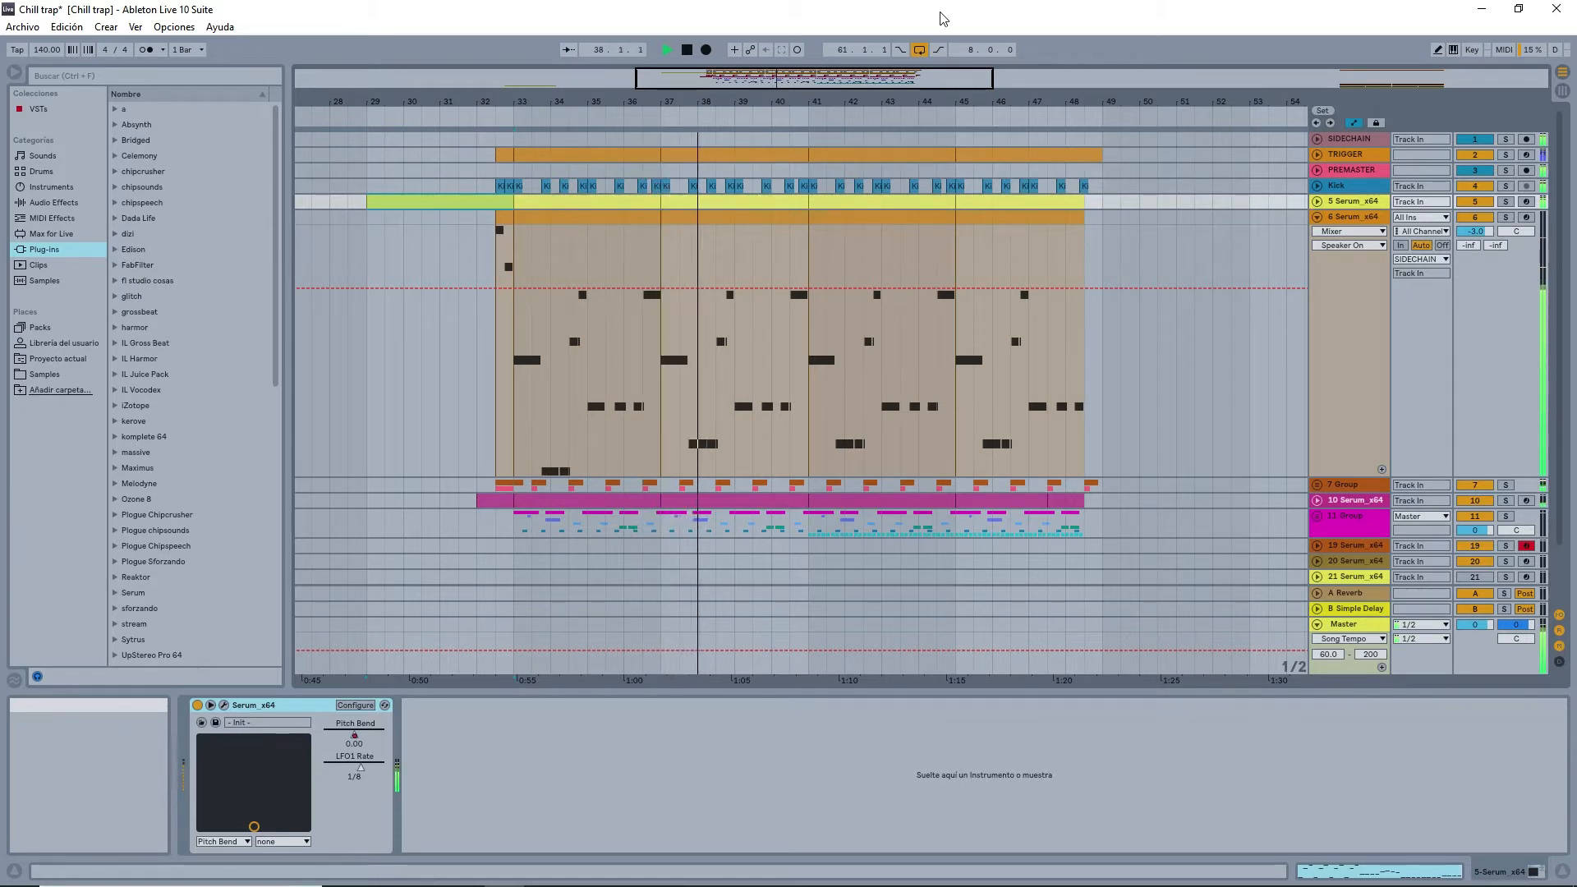
- Mute the 5 Serum_x64 track while the arrangement plays and stop playback
{"action": "left_click", "coordinate": [1507, 217]}
{"action": "left_click", "coordinate": [1507, 217]}
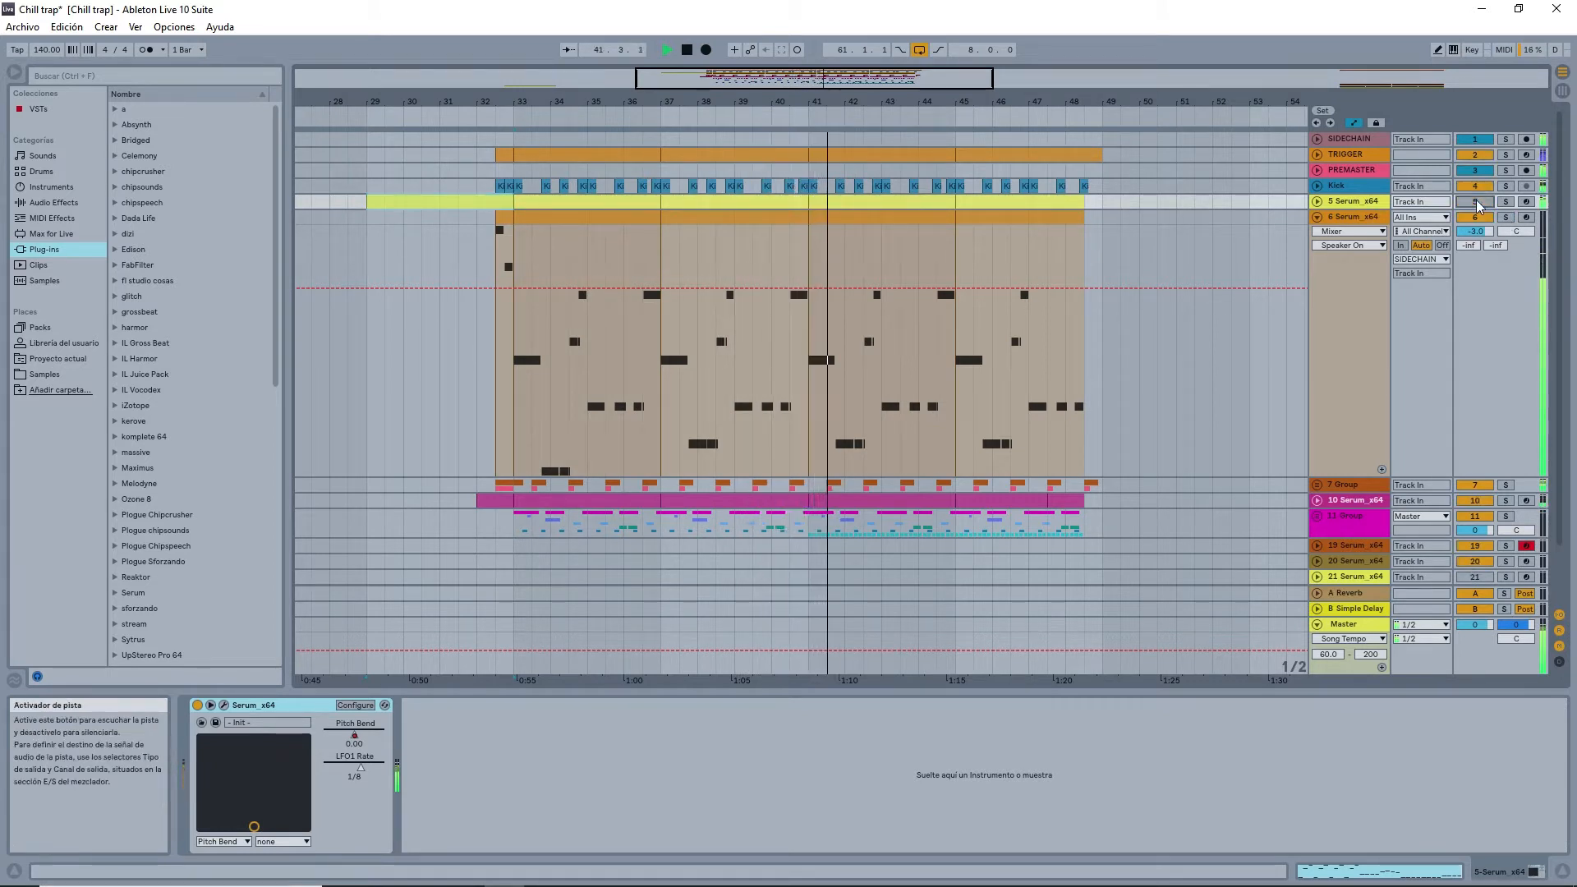
{"action": "left_click", "coordinate": [1475, 200]}
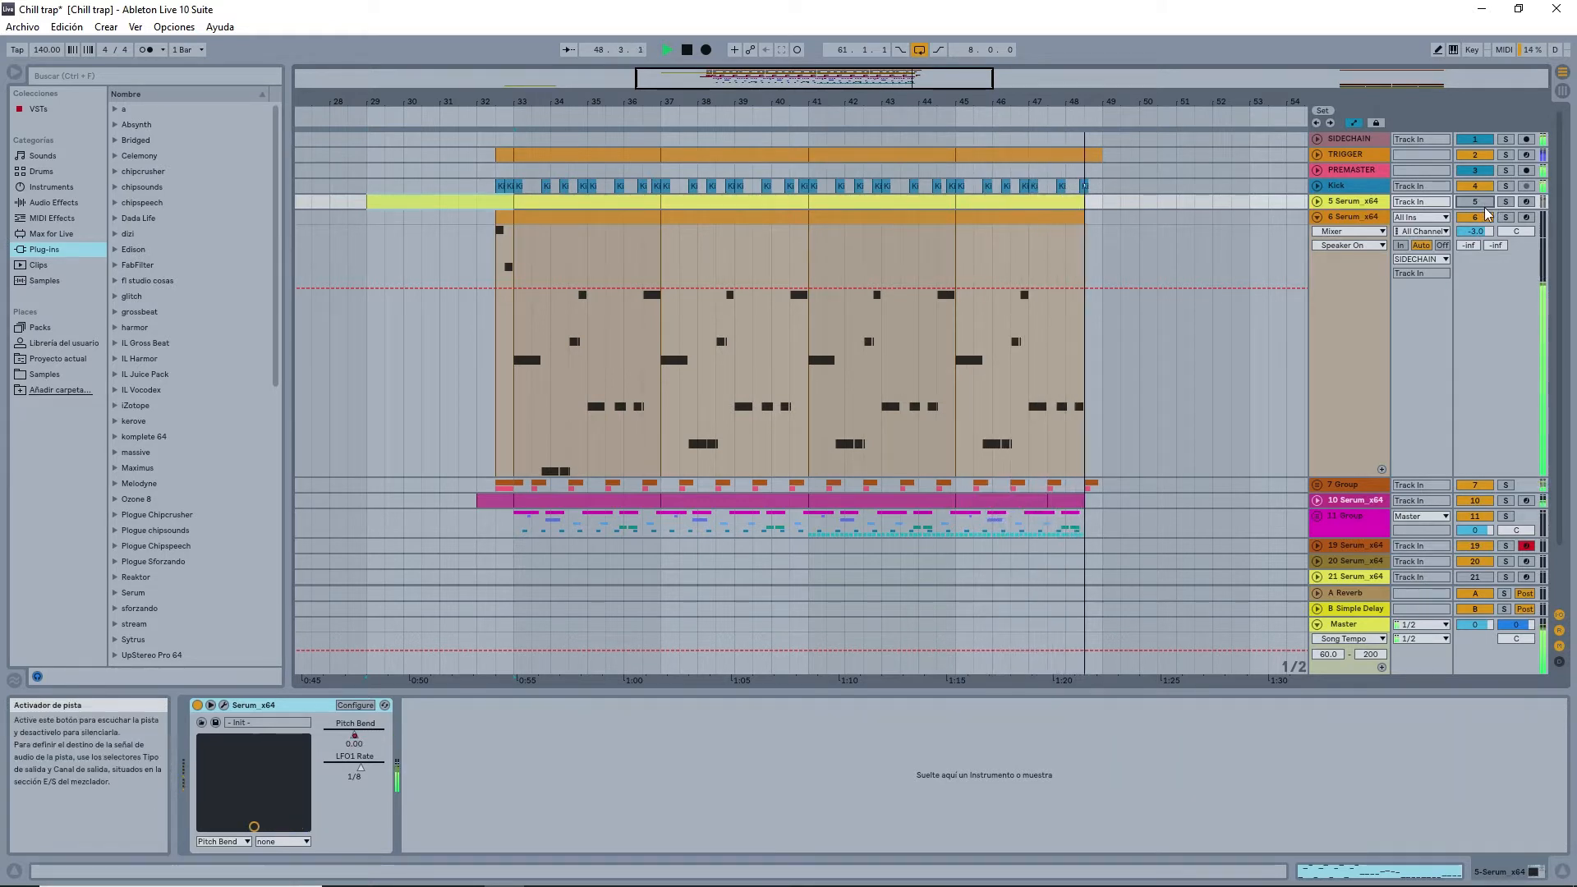
{"action": "key", "text": "space"}
- Select all clips on the 6 Serum_x64 track from bar 32.3, solo the track and audition them
{"action": "left_click", "coordinate": [593, 215]}
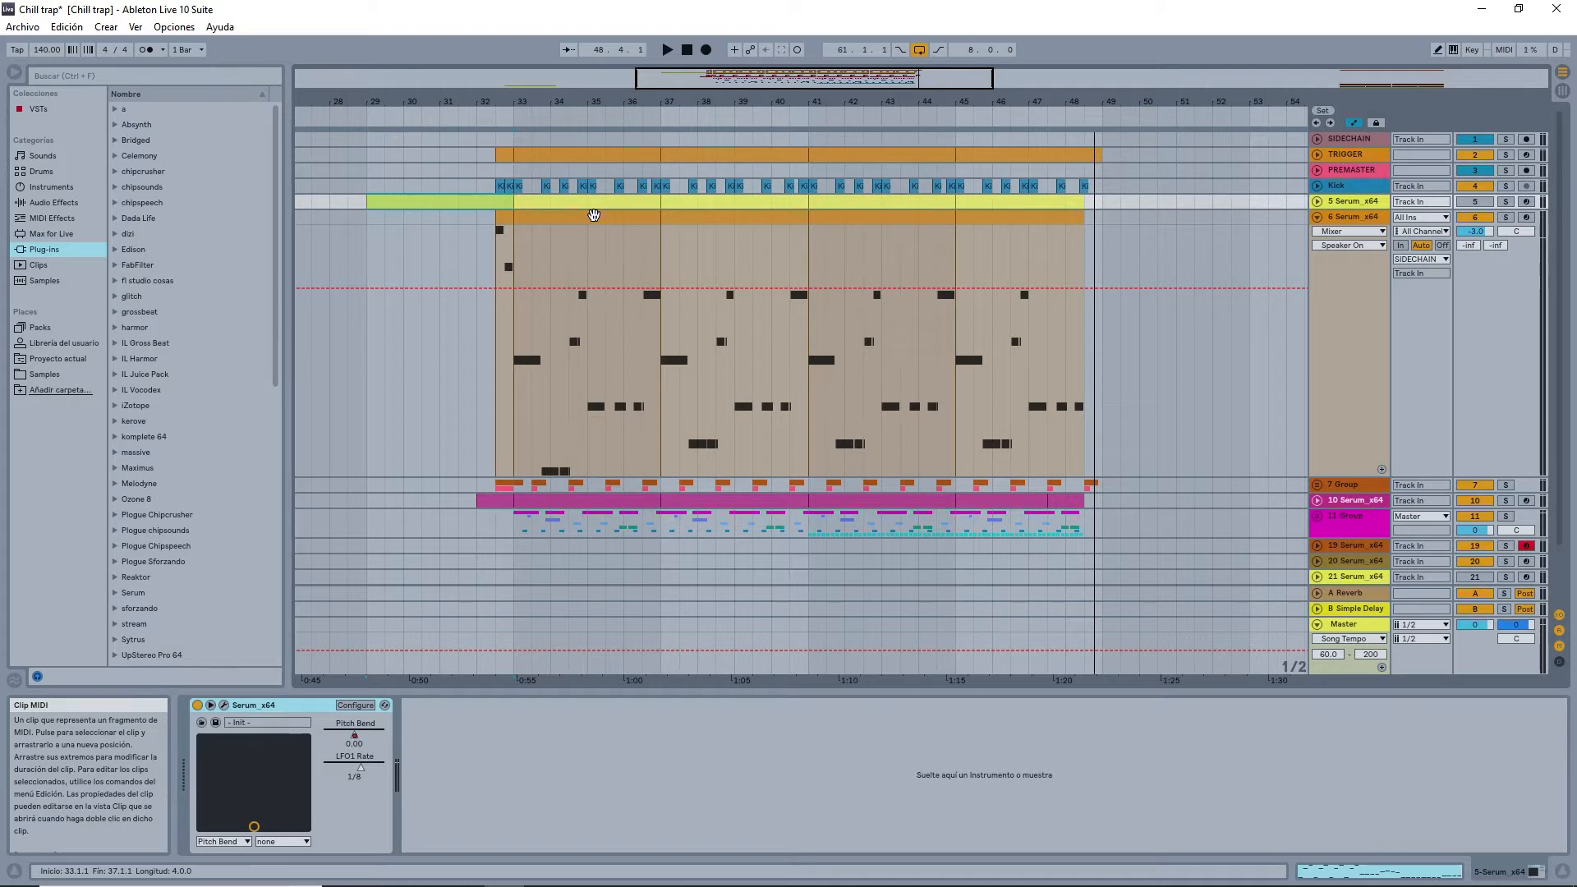
{"action": "left_click", "coordinate": [519, 215]}
{"action": "left_click", "coordinate": [522, 216]}
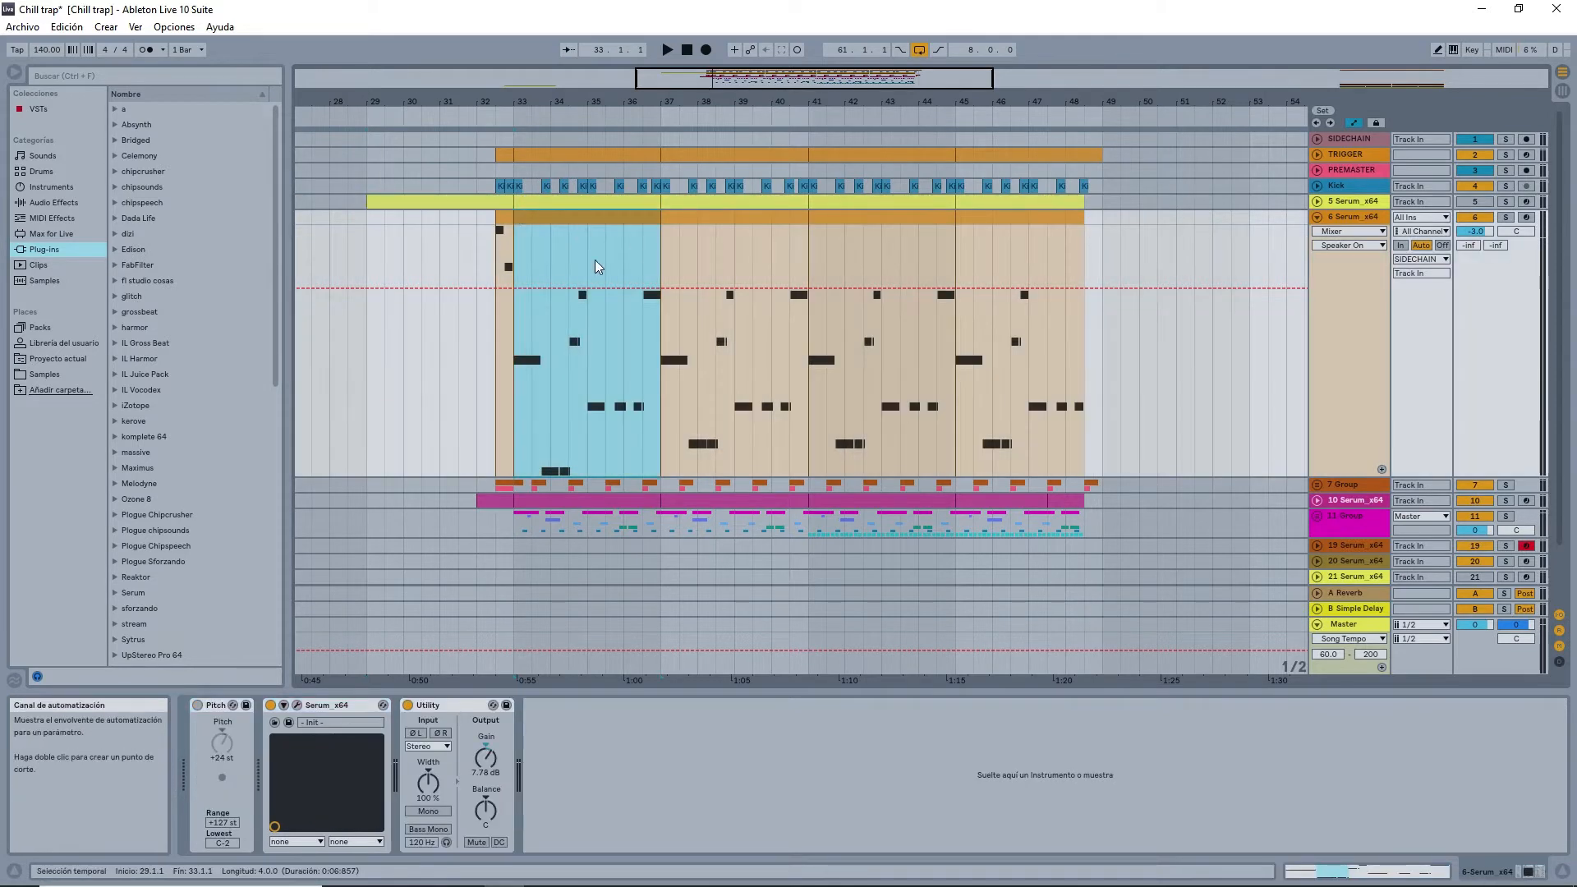
{"action": "left_click_drag", "start_coordinate": [497, 245], "coordinate": [1100, 221]}
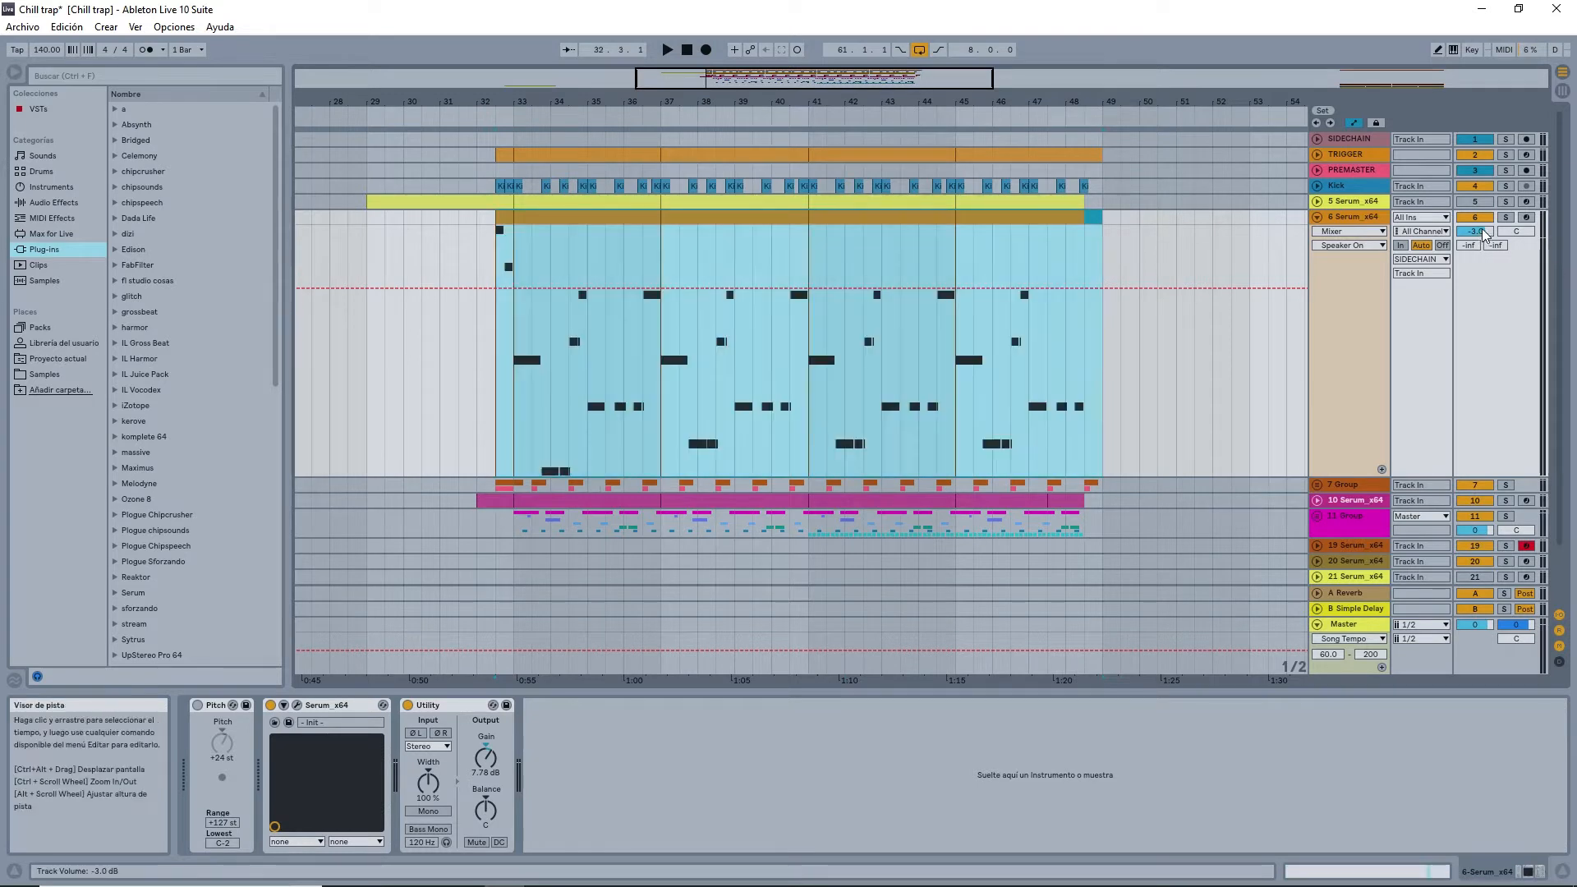
{"action": "left_click", "coordinate": [1508, 216]}
{"action": "key", "text": "space"}
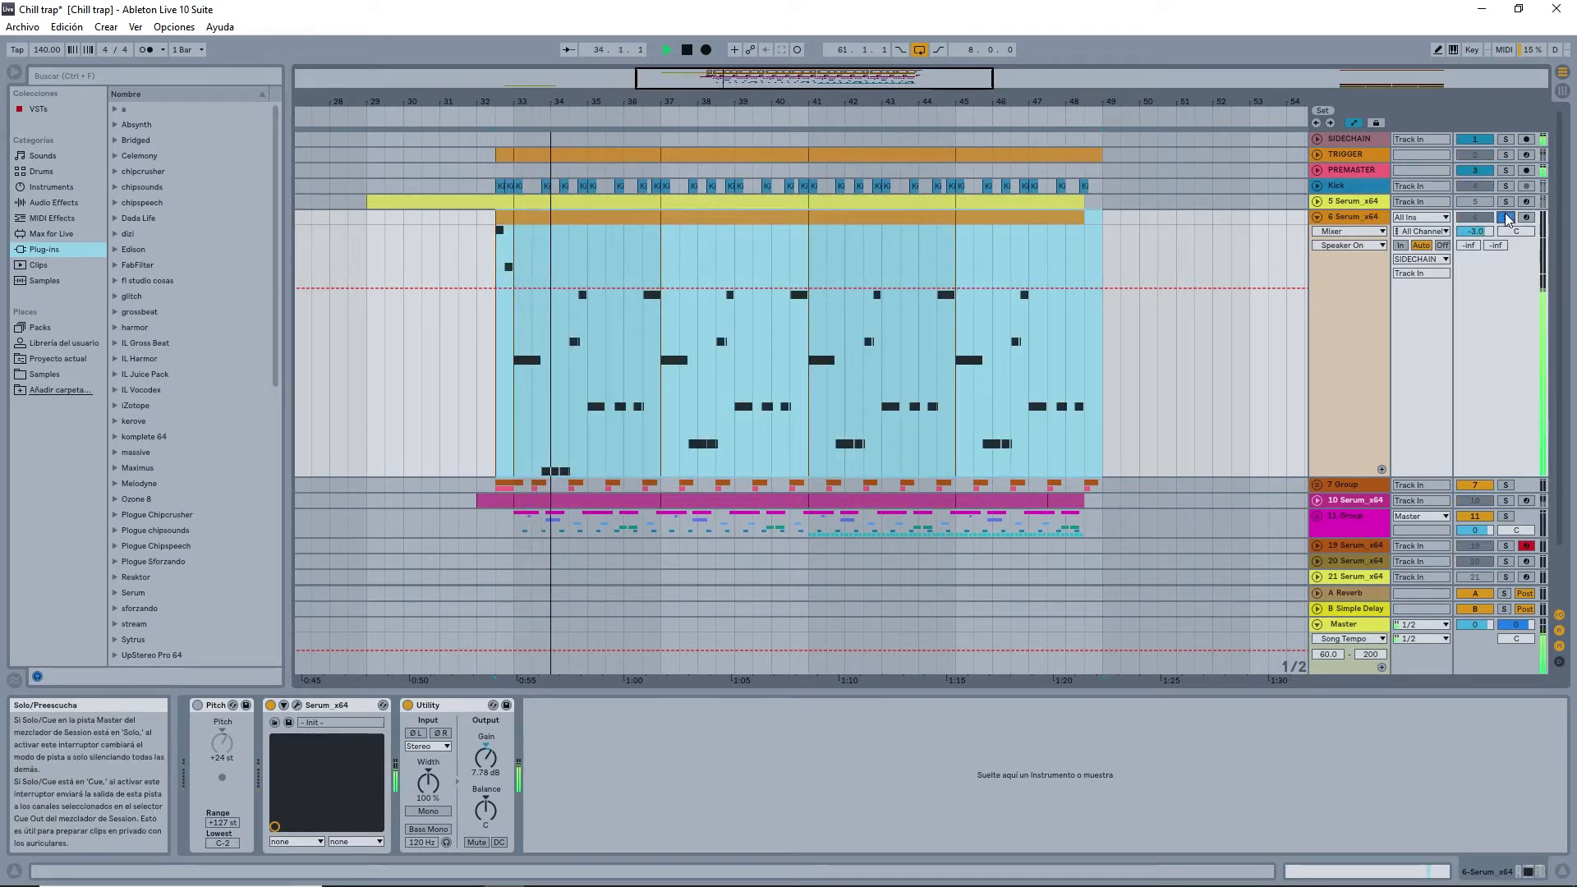
{"action": "key", "text": "space"}
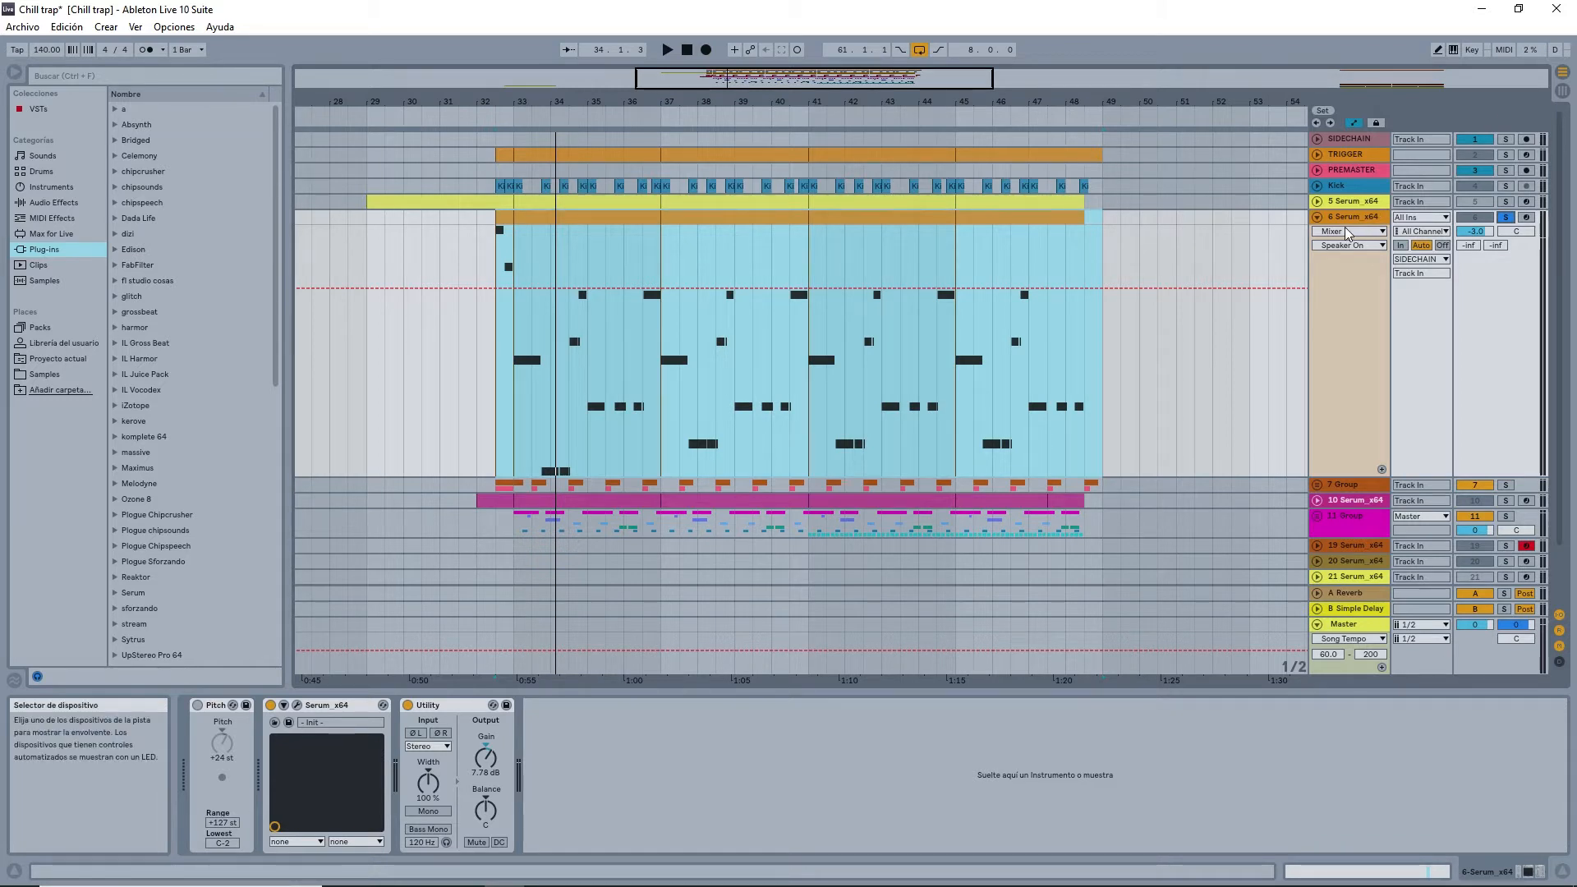
- Open the Serum synth of the 6 Serum_x64 track and show its effects page
{"action": "left_click", "coordinate": [527, 218]}
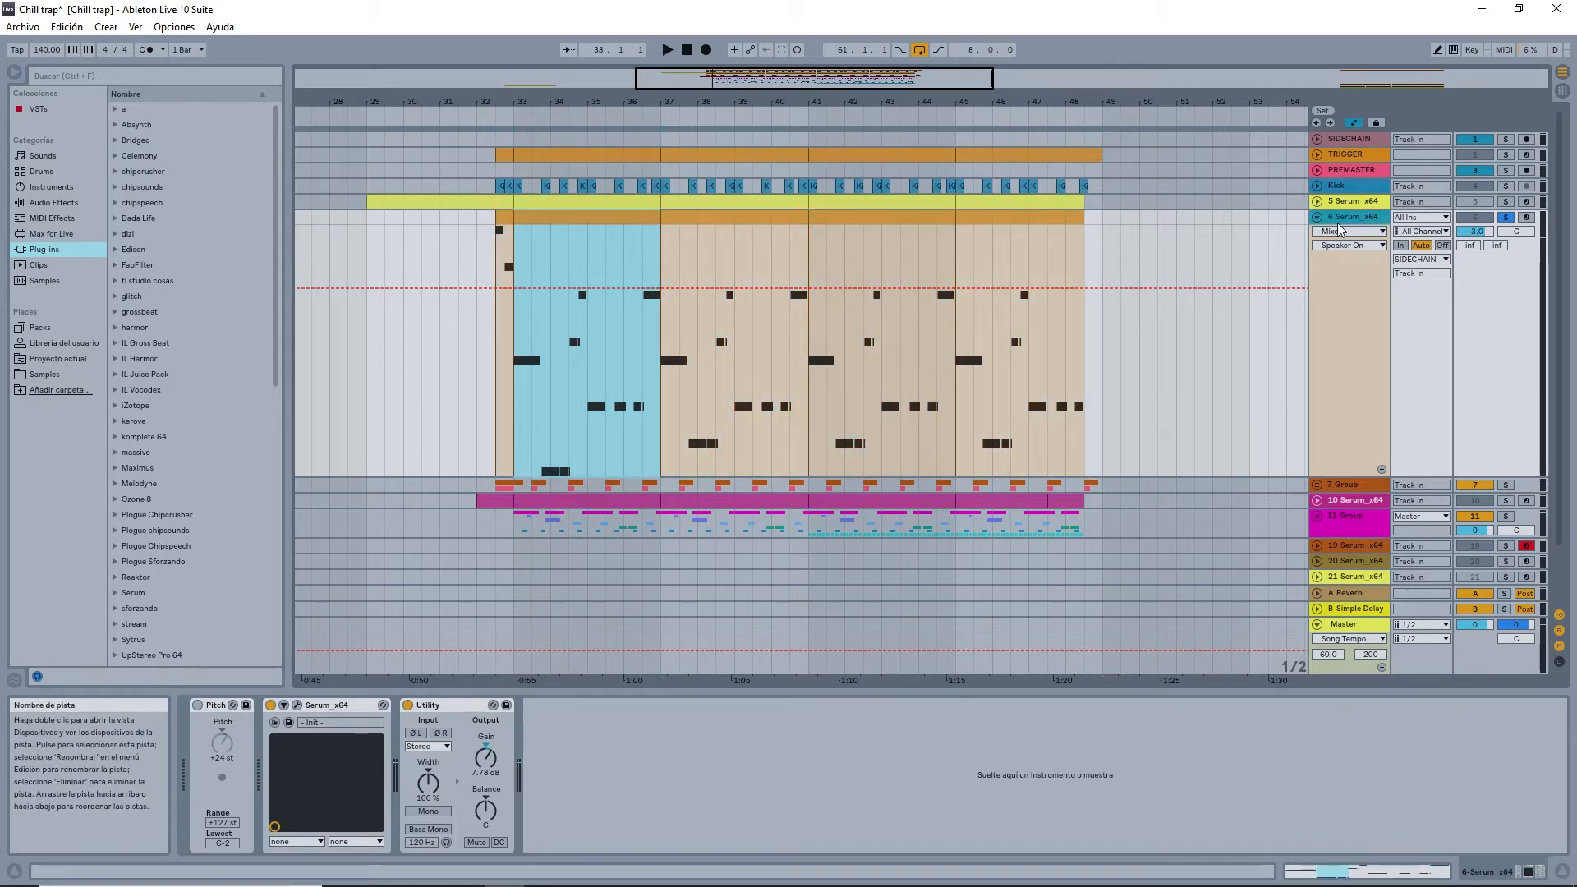
{"action": "left_click", "coordinate": [297, 705]}
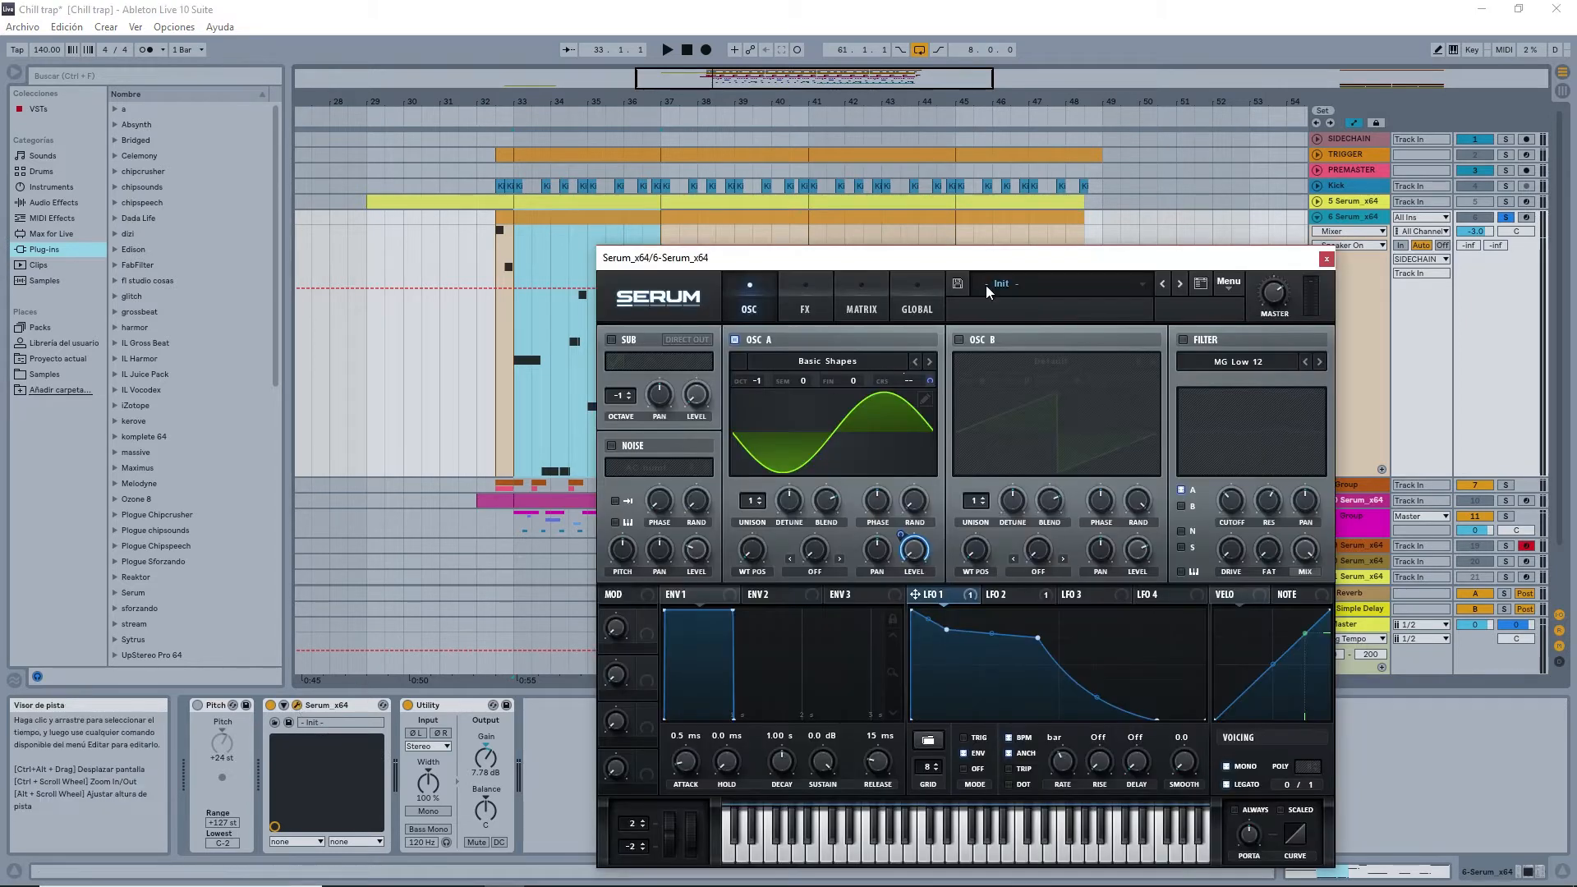
{"action": "left_click_drag", "start_coordinate": [1024, 268], "coordinate": [1131, 244]}
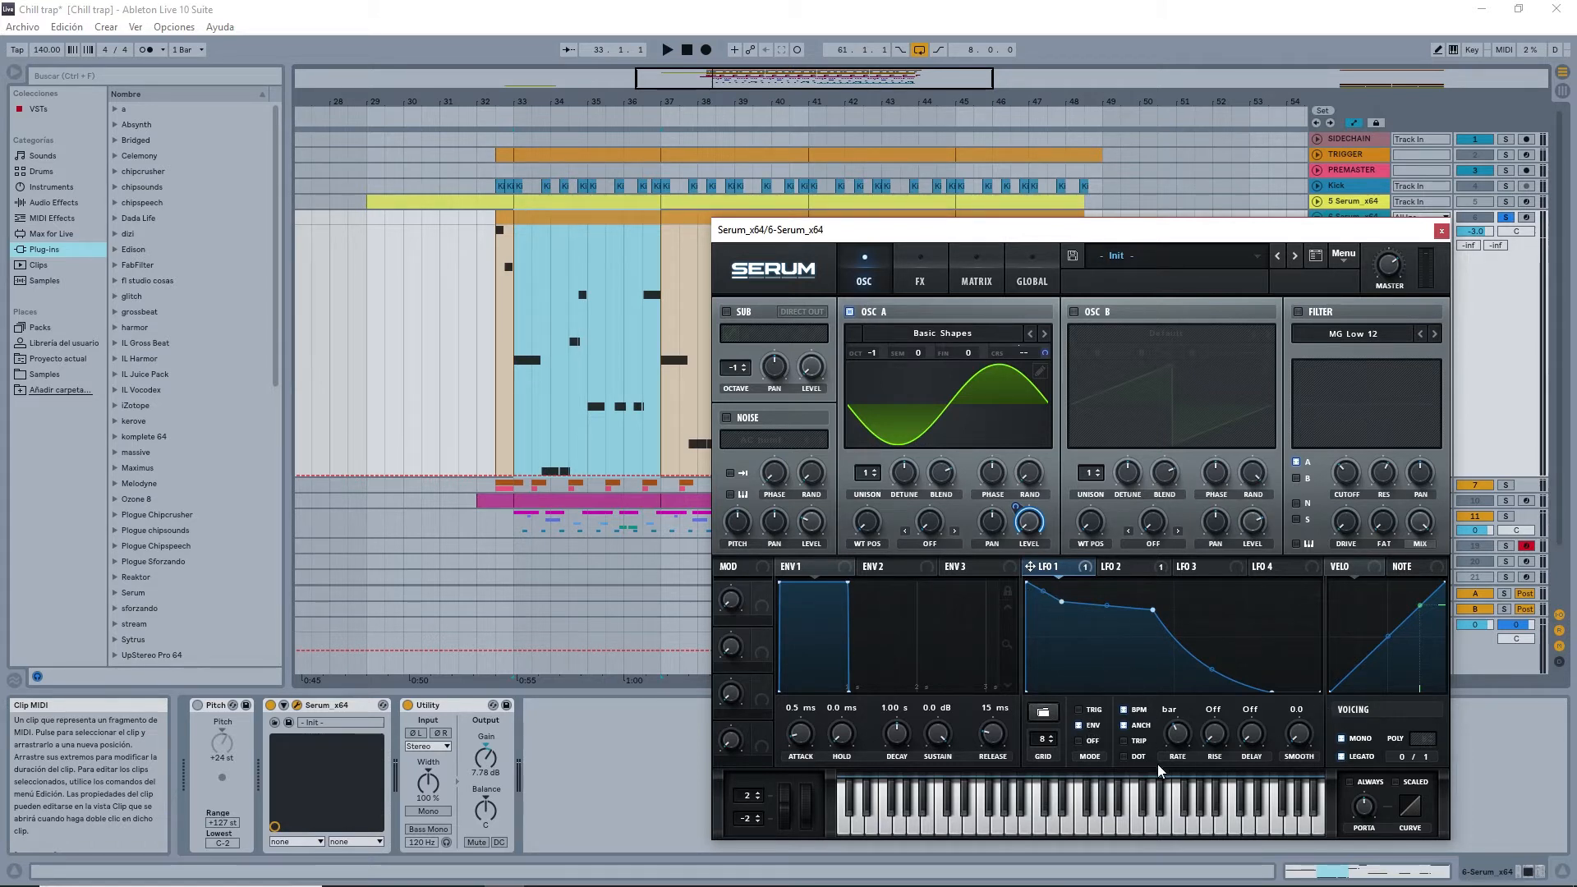
{"action": "left_click", "coordinate": [922, 276]}
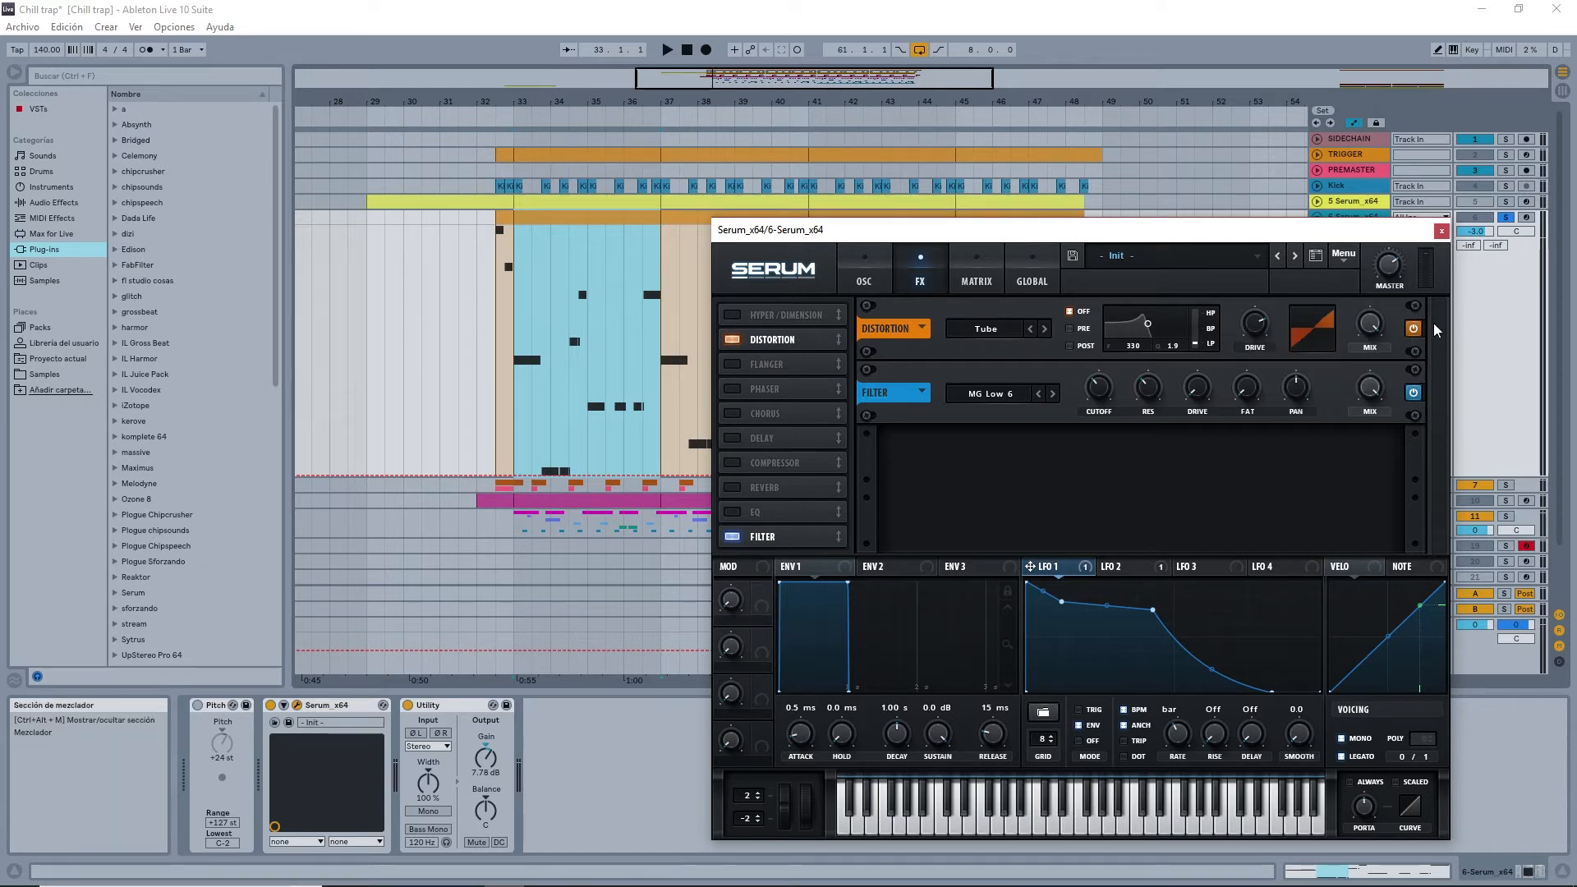
- Bypass Serum's Distortion and Filter, and re-enable only the Tube Distortion while playing the clip to compare the sound
{"action": "left_click", "coordinate": [1413, 329]}
{"action": "key", "text": "space"}
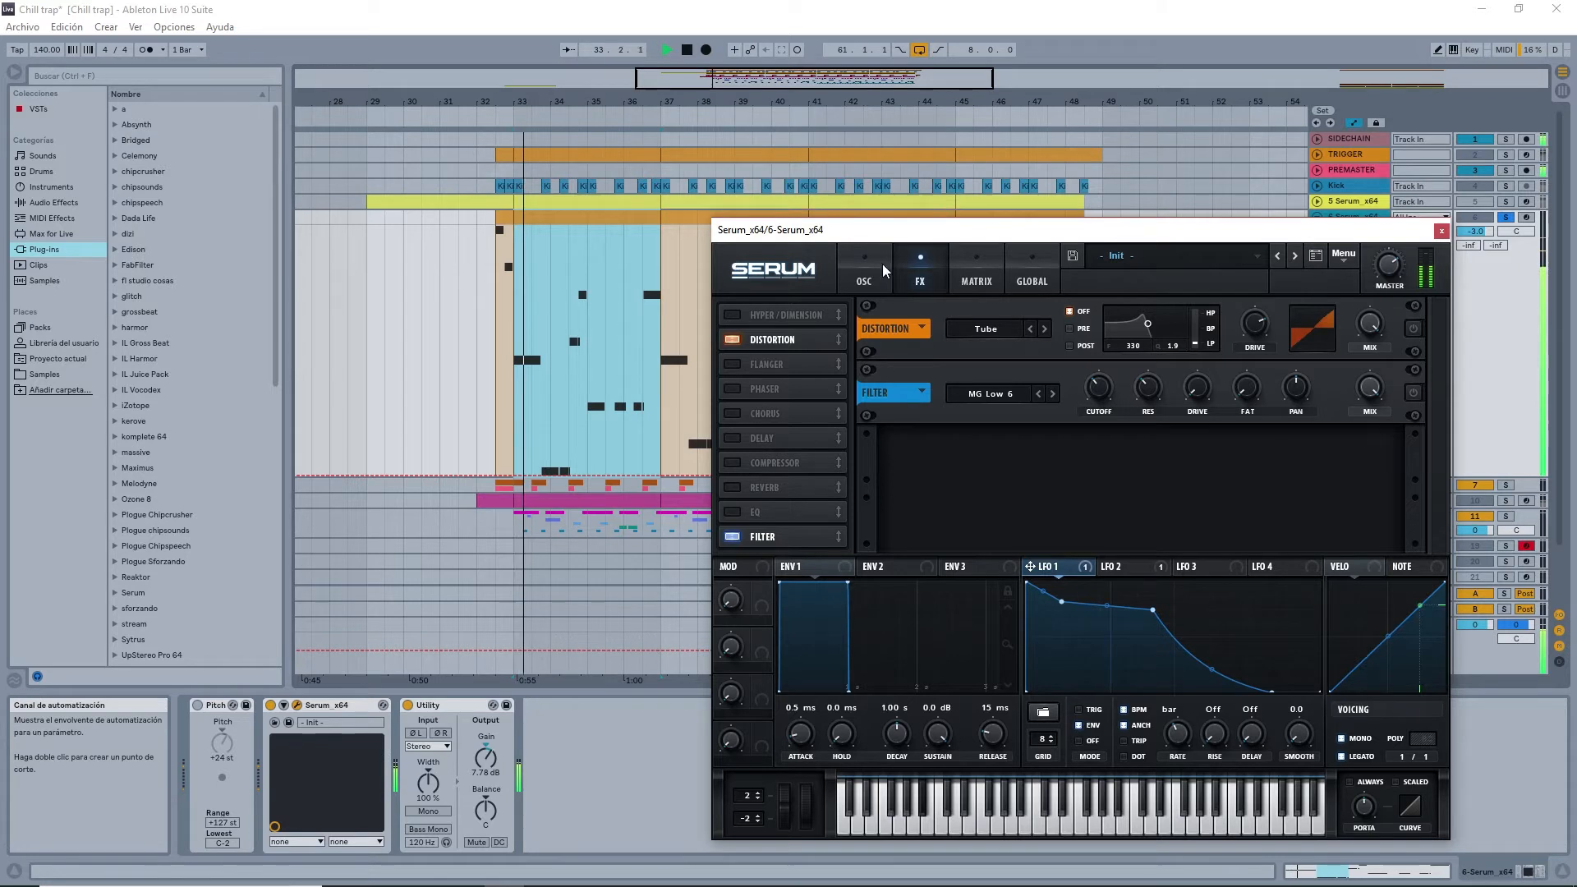
{"action": "left_click", "coordinate": [1413, 328]}
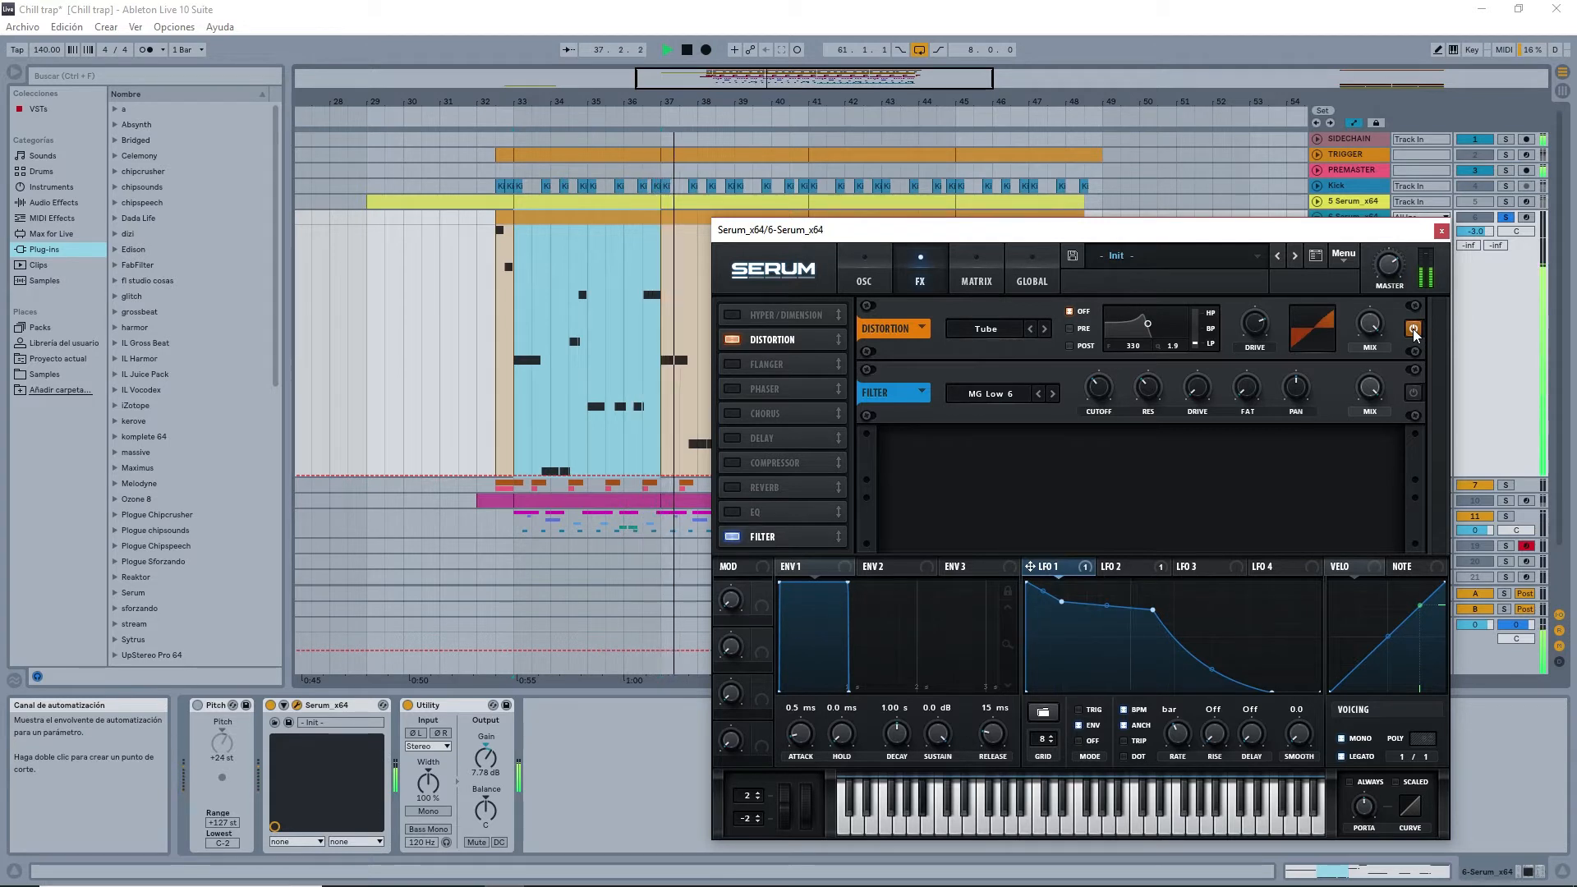
{"action": "key", "text": "space"}
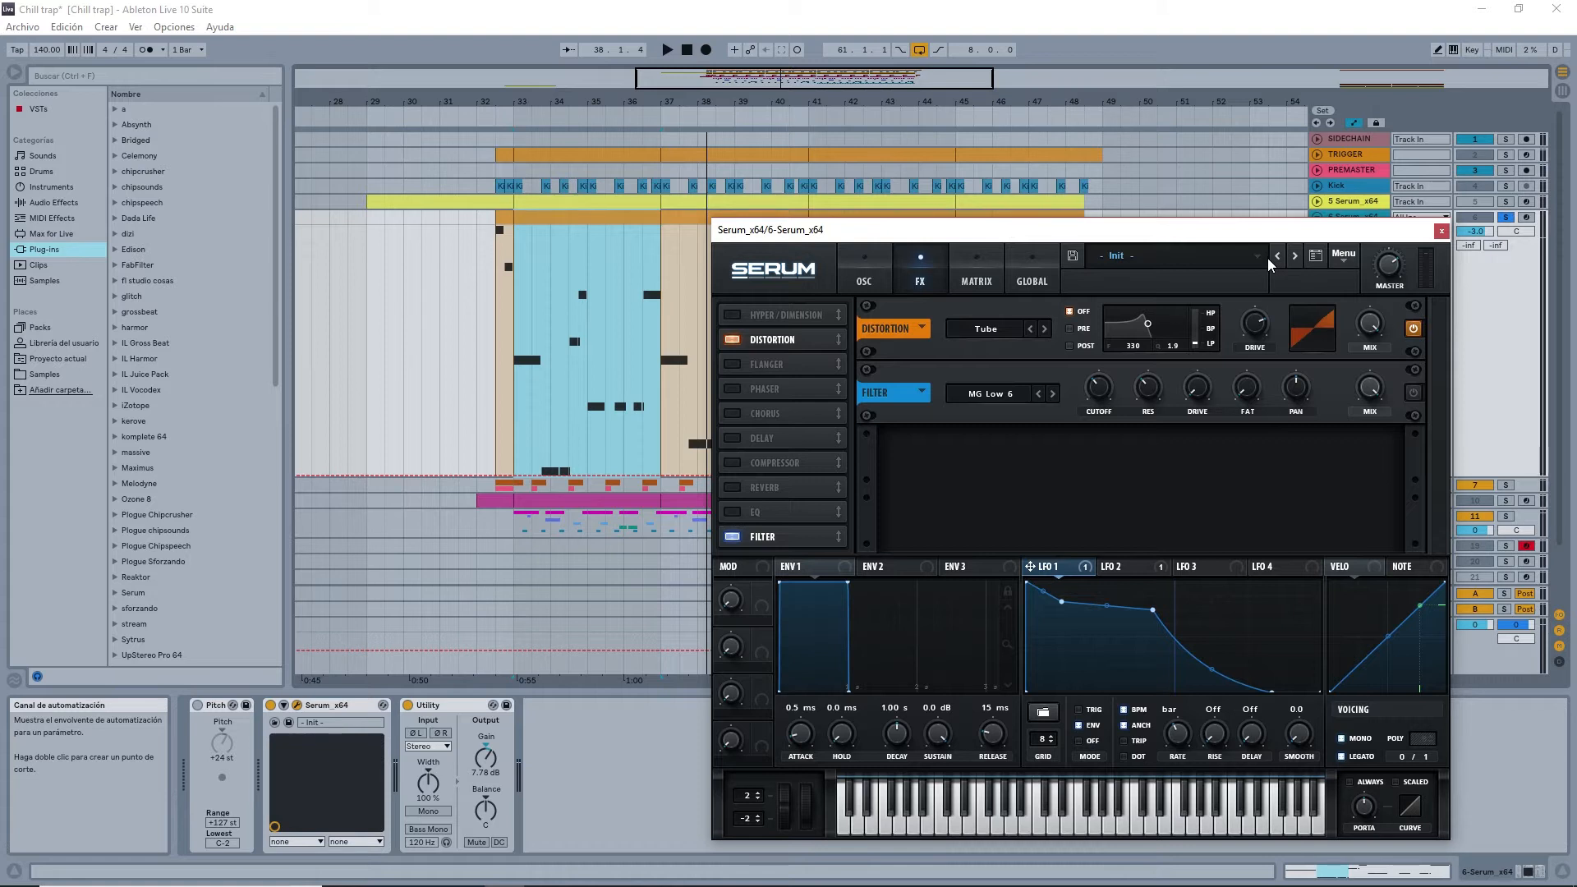
{"action": "key", "text": "space"}
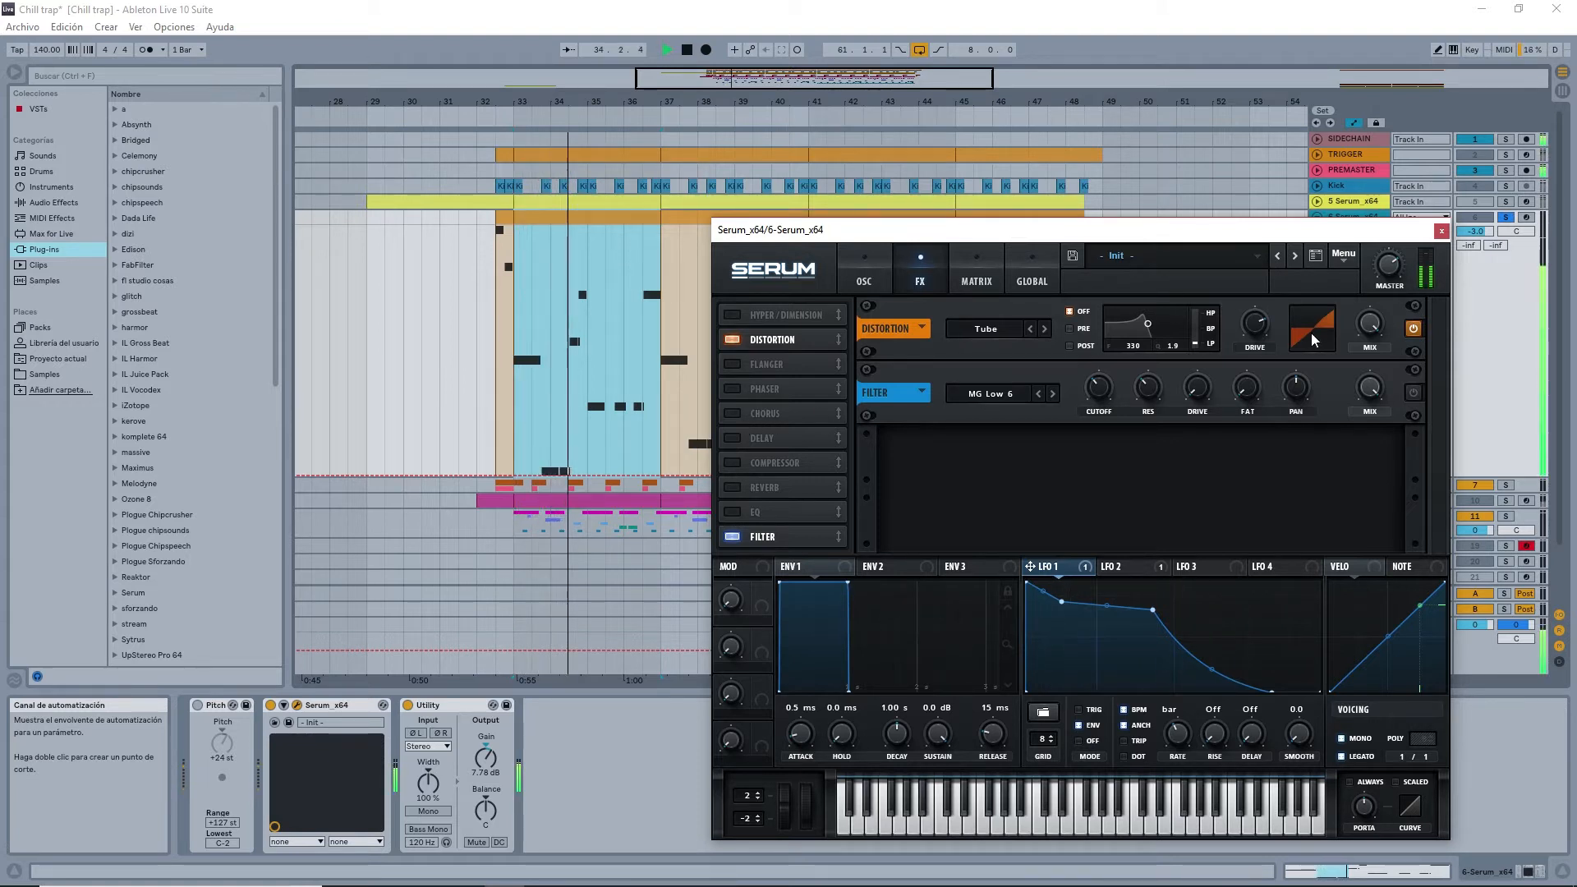
{"action": "key", "text": "space"}
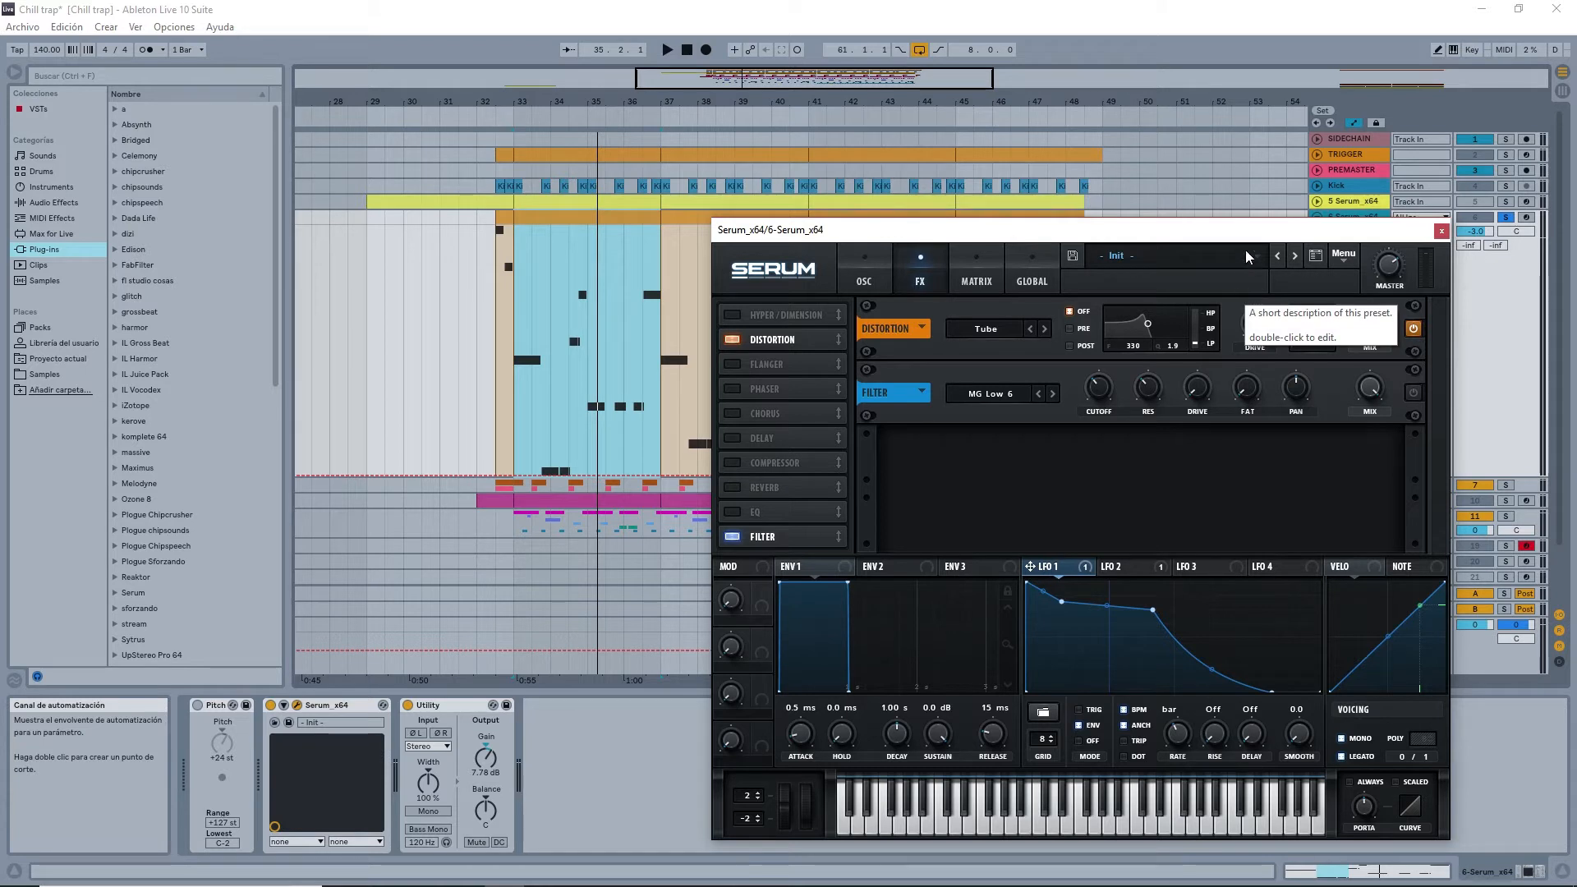
- Re-enable the MG Low 6 Filter effect and play the clip through both effects
{"action": "left_click_drag", "start_coordinate": [1244, 238], "coordinate": [1267, 228]}
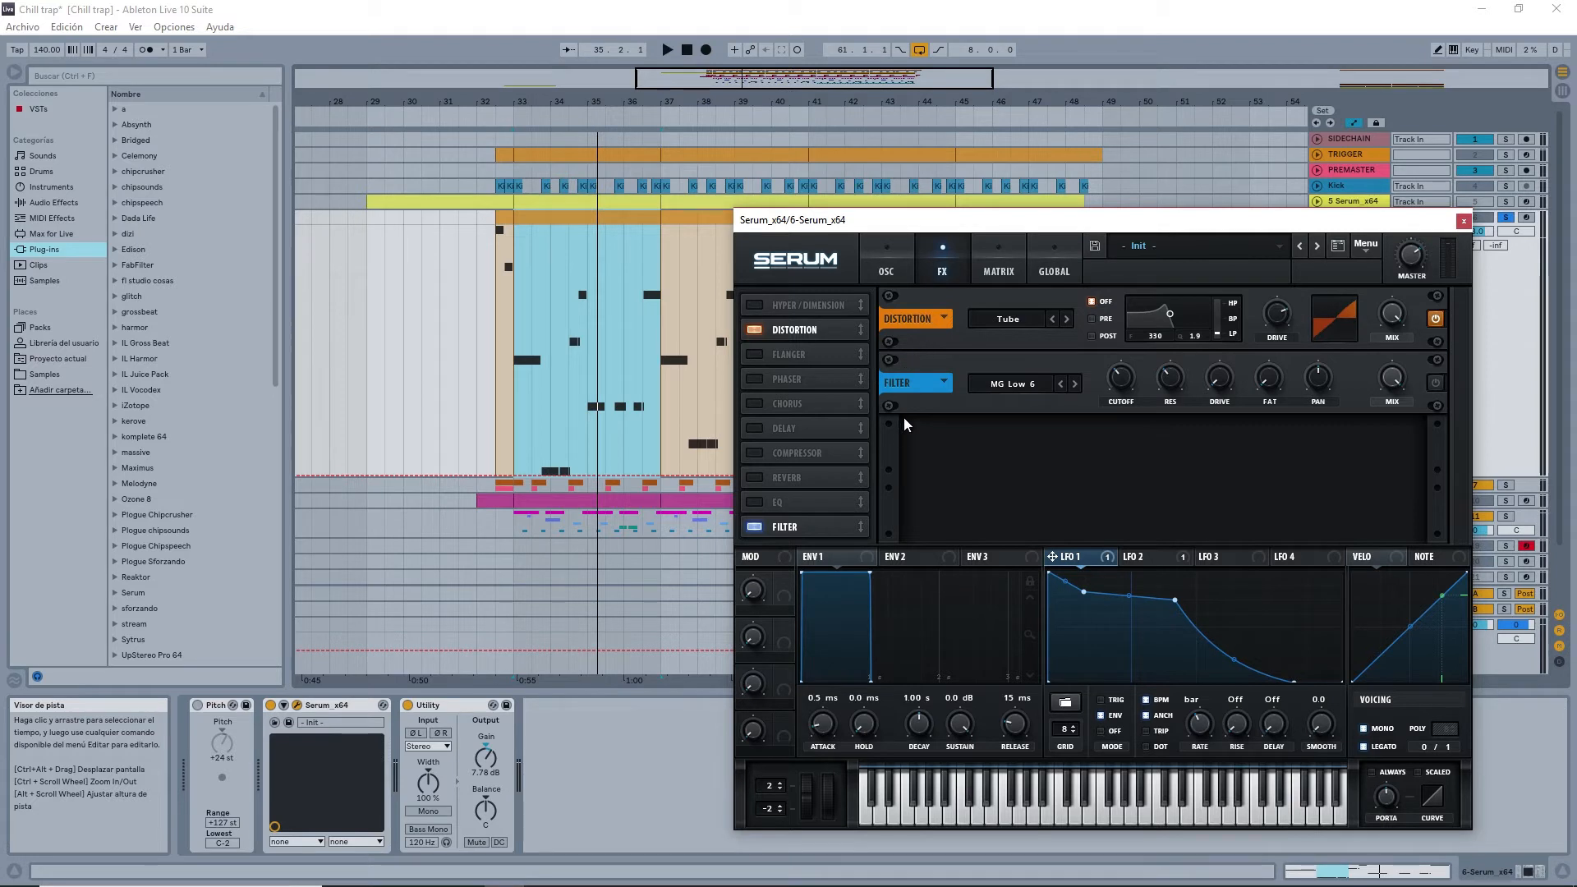
{"action": "left_click", "coordinate": [1438, 382]}
{"action": "key", "text": "space"}
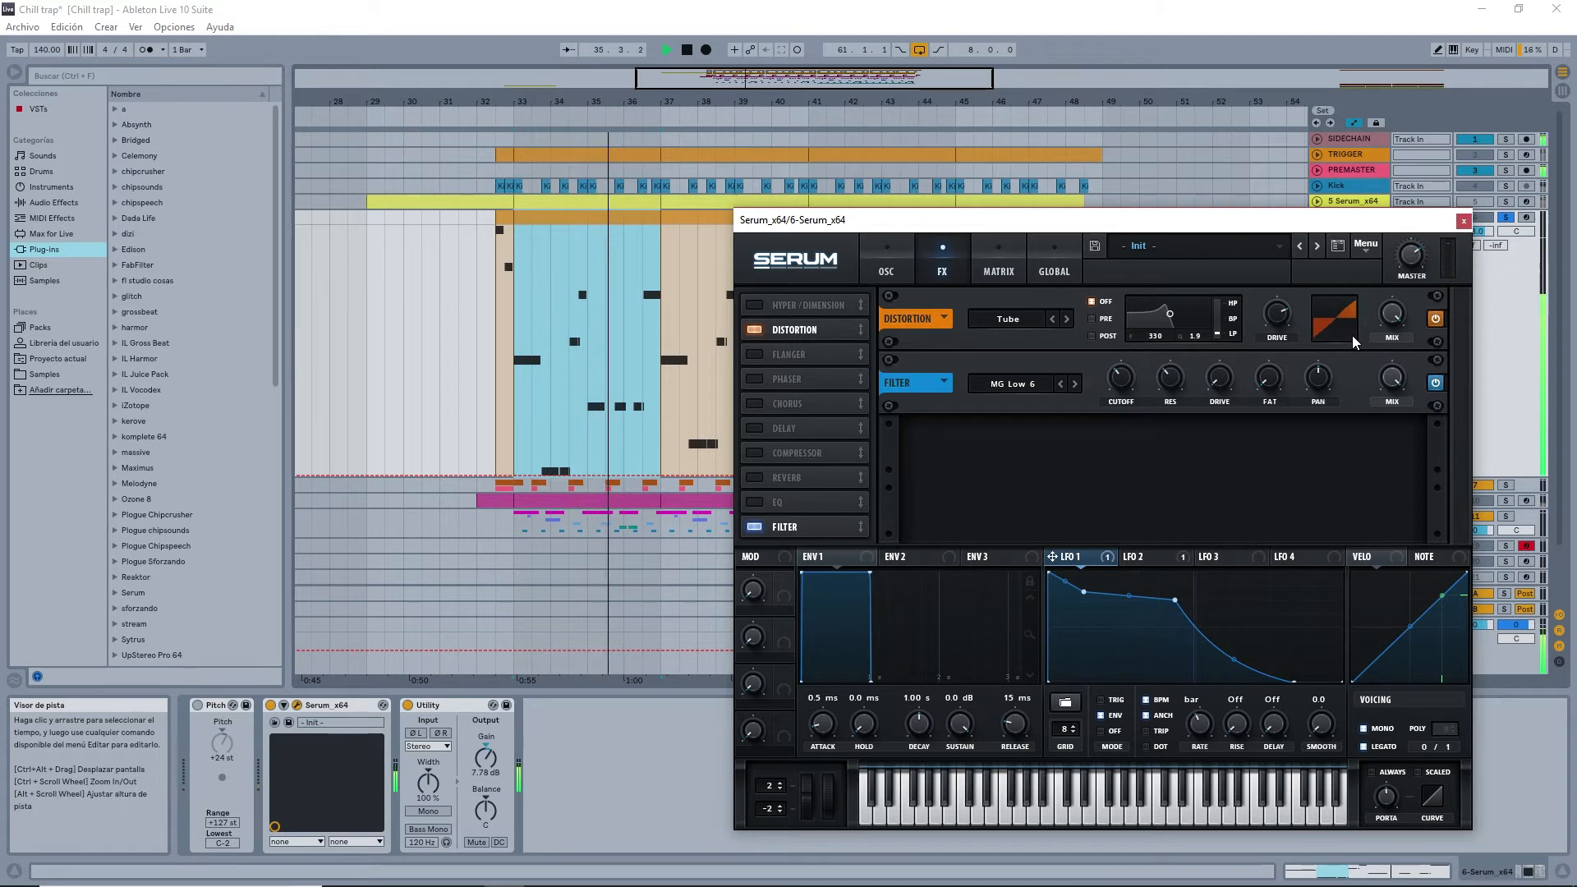
{"action": "key", "text": "space"}
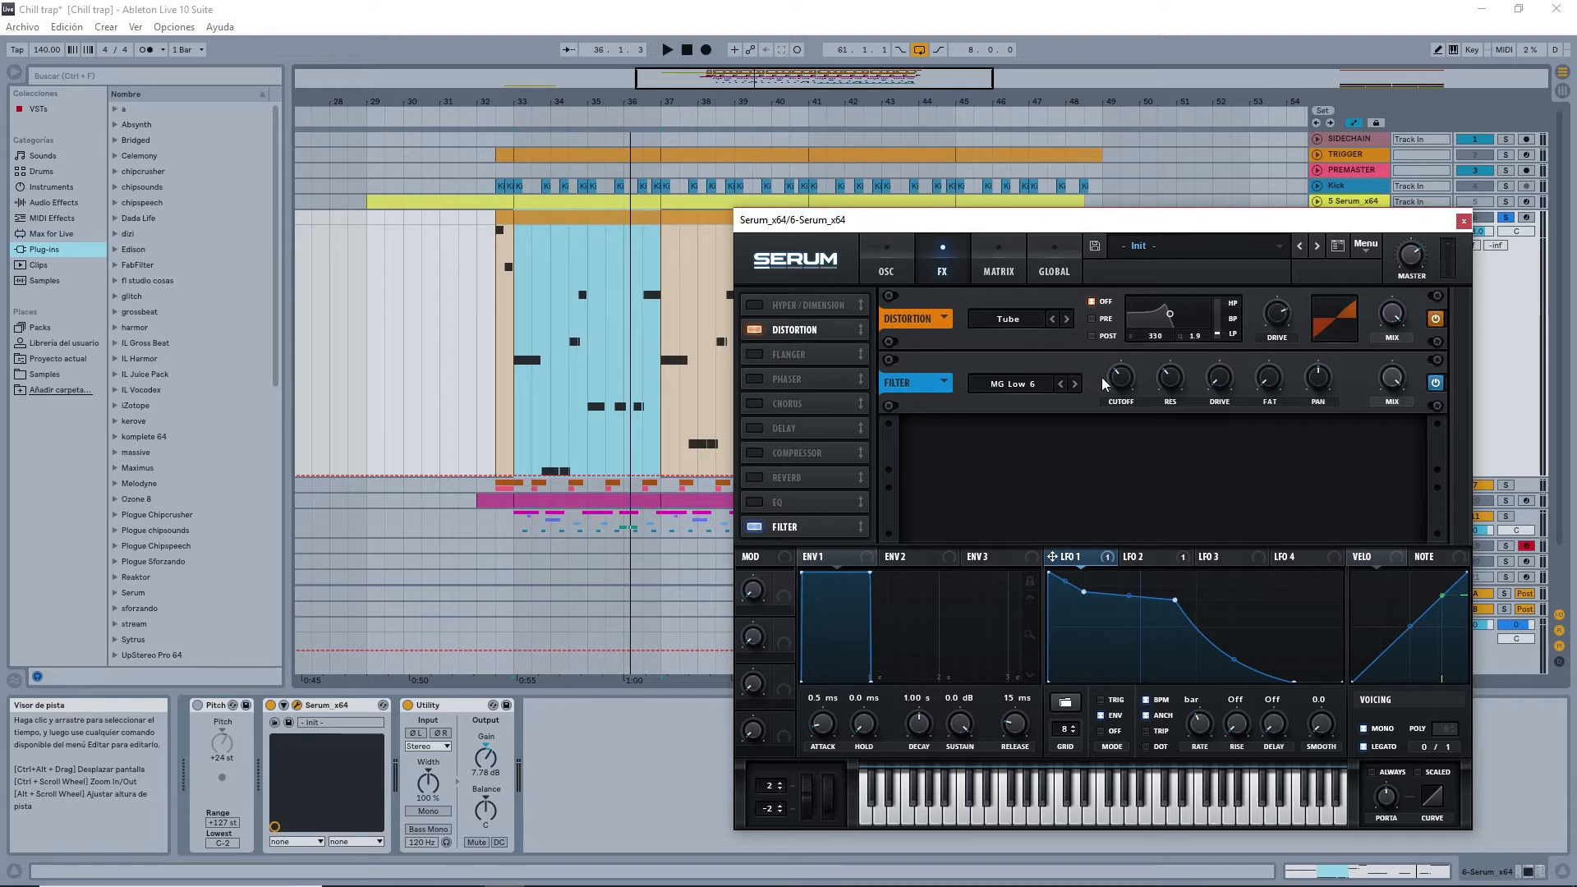
- Adjust the resonance of Serum's Filter effect and play the clip to audition it
{"action": "left_click", "coordinate": [1172, 382]}
{"action": "mouse_move", "coordinate": [1172, 382]}
{"action": "left_mouse_down"}
{"action": "mouse_move", "coordinate": [1163, 497]}
{"action": "mouse_move", "coordinate": [1167, 390]}
{"action": "left_mouse_up"}
{"action": "key", "text": "space"}
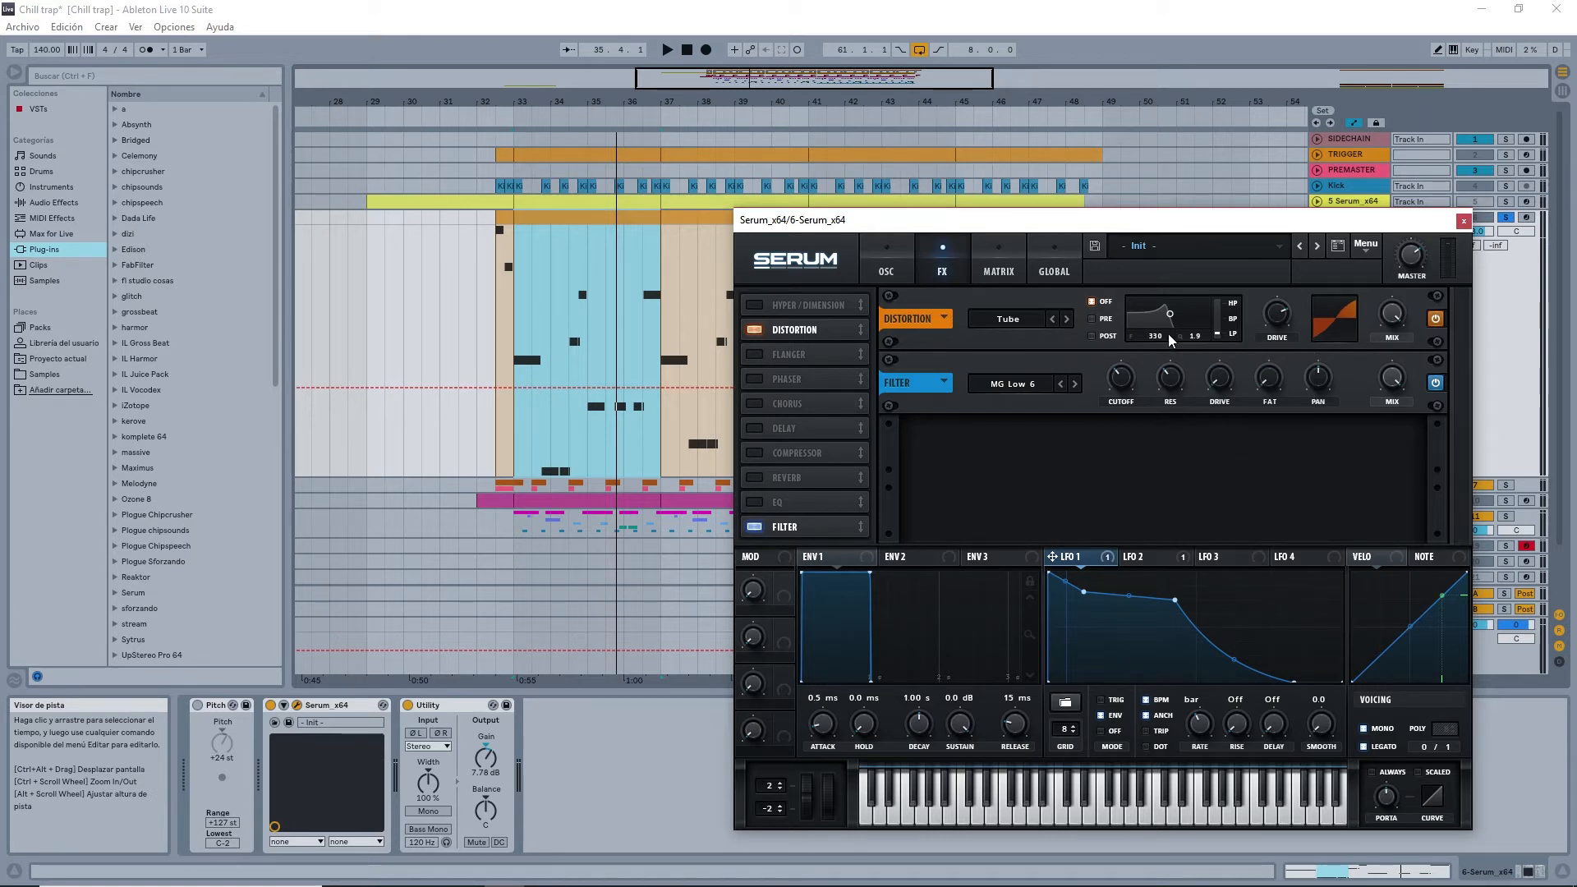
{"action": "left_click_drag", "start_coordinate": [1142, 223], "coordinate": [1126, 222]}
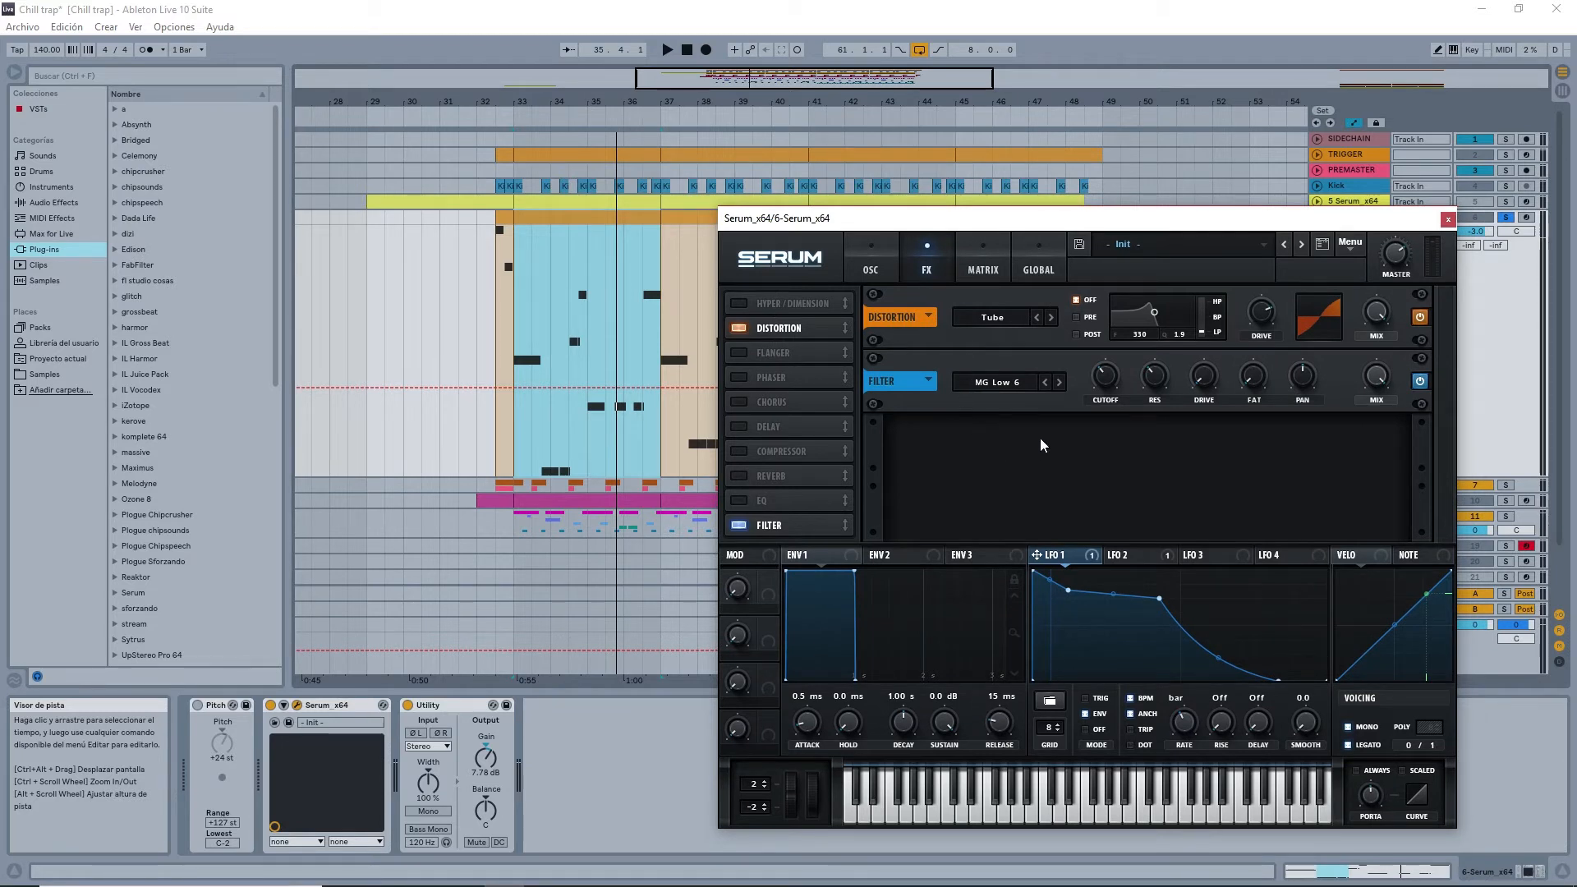
- Bypass Serum's Filter effect, audition the clip with only the Distortion active and close the synth window
{"action": "left_click", "coordinate": [739, 501]}
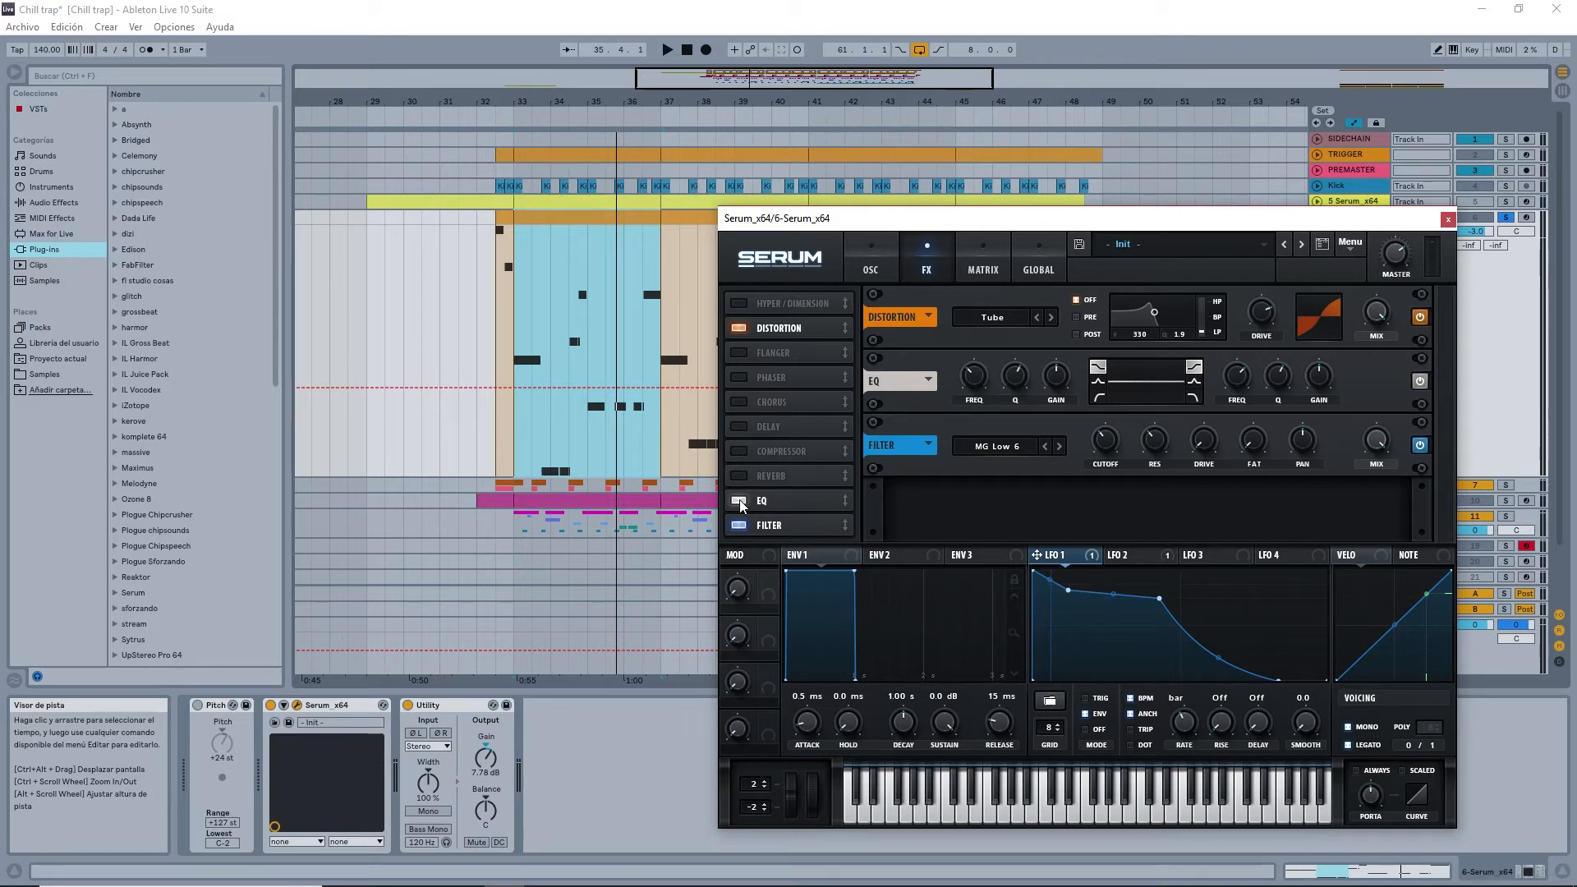
{"action": "left_click", "coordinate": [739, 501]}
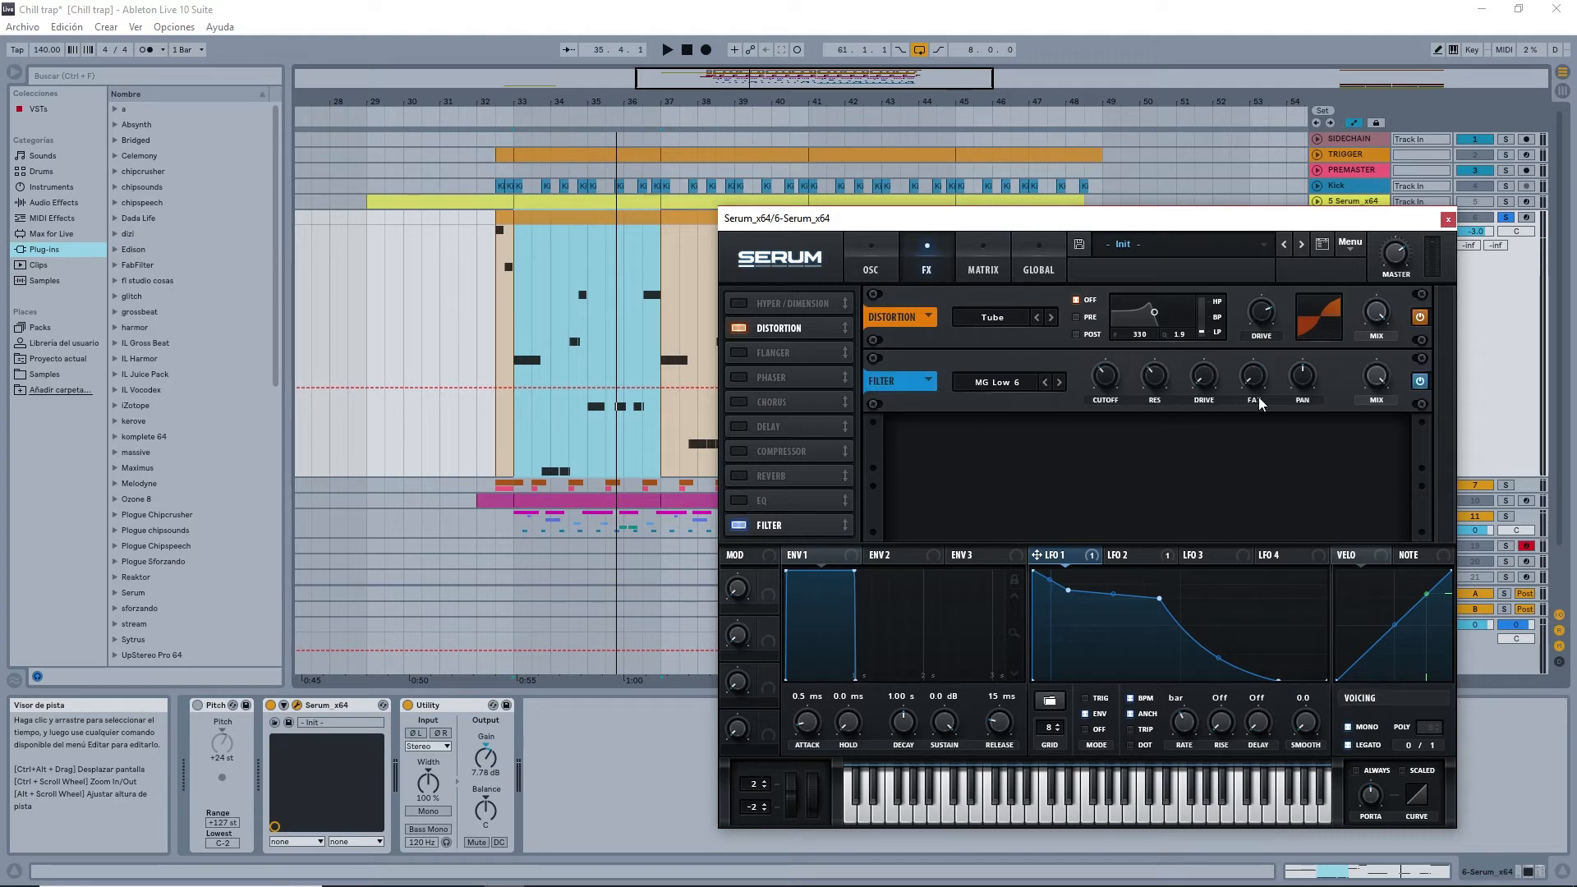
{"action": "left_click", "coordinate": [1420, 381]}
{"action": "key", "text": "space"}
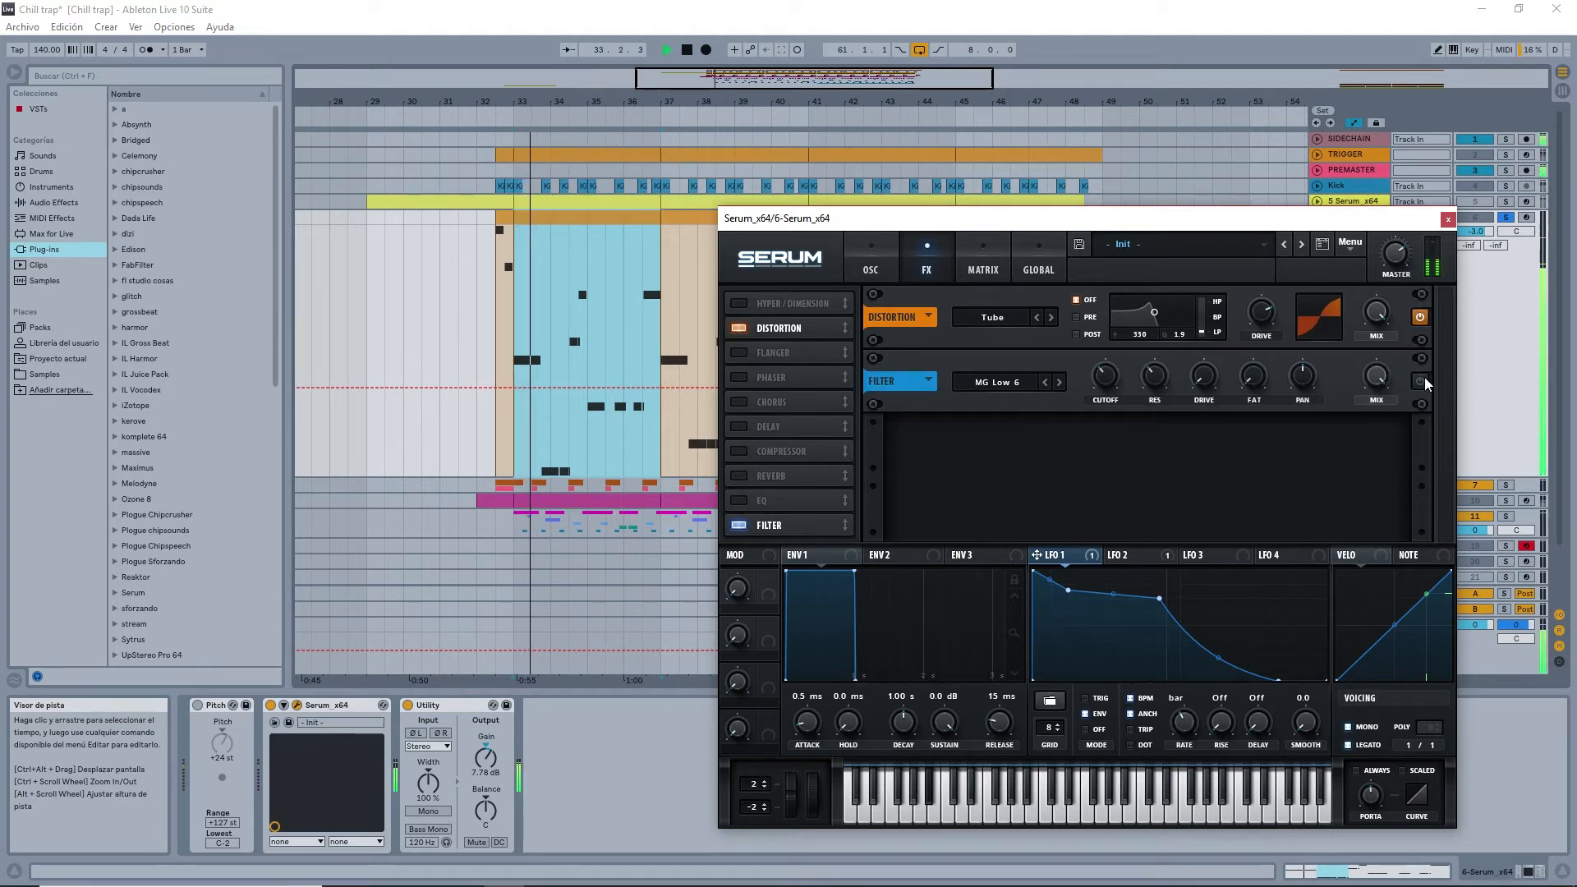
{"action": "key", "text": "space"}
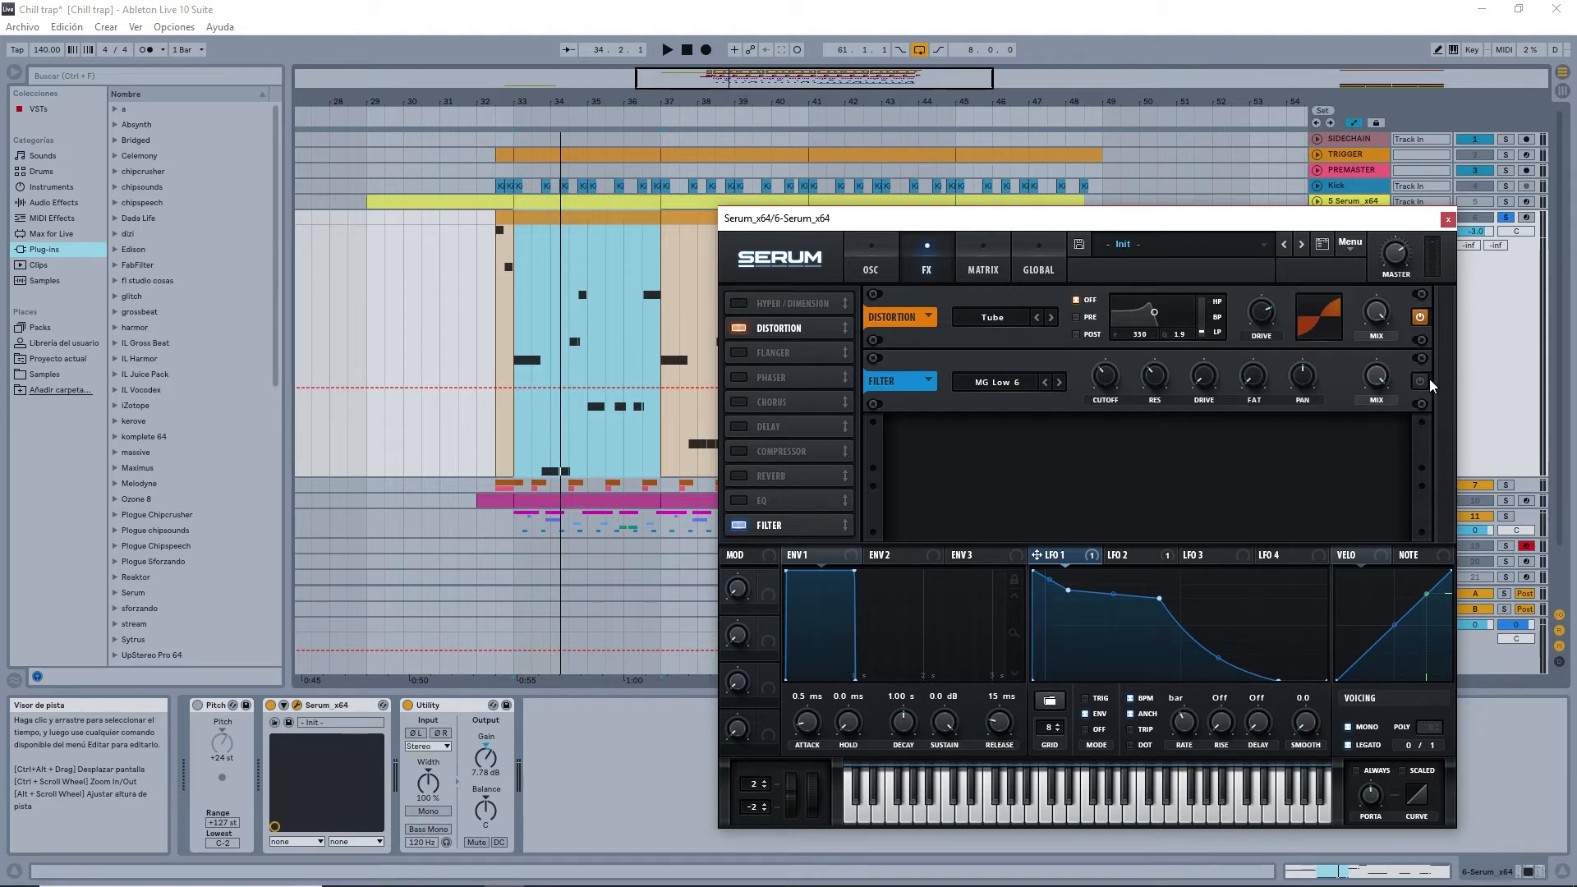
{"action": "left_click", "coordinate": [1447, 220]}
{"action": "left_click", "coordinate": [495, 289]}
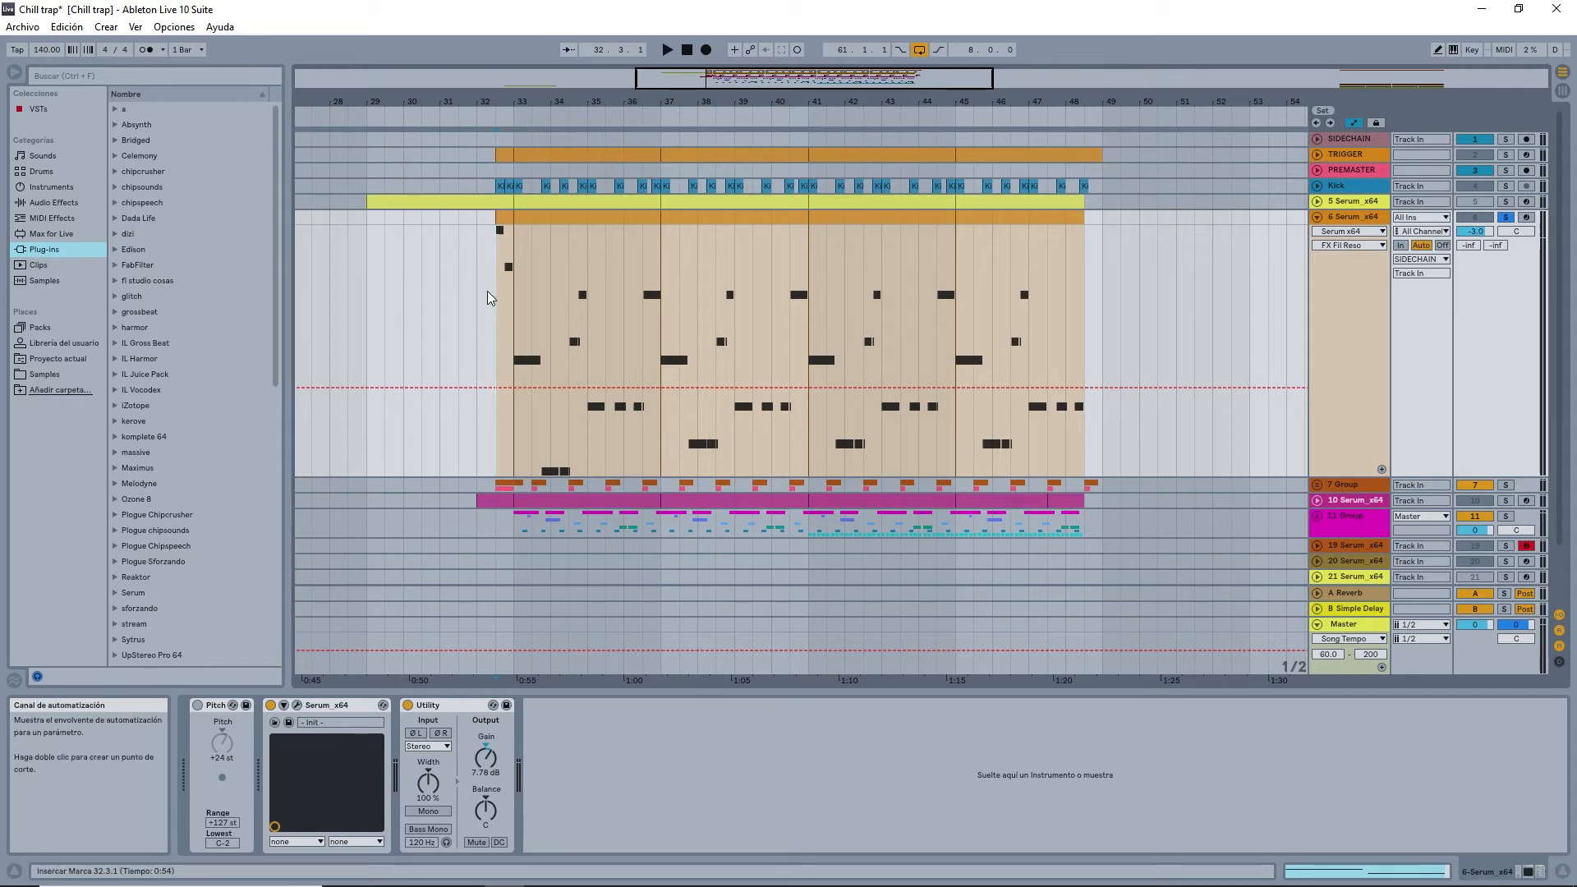
{"action": "left_click_drag", "start_coordinate": [490, 290], "coordinate": [1017, 287]}
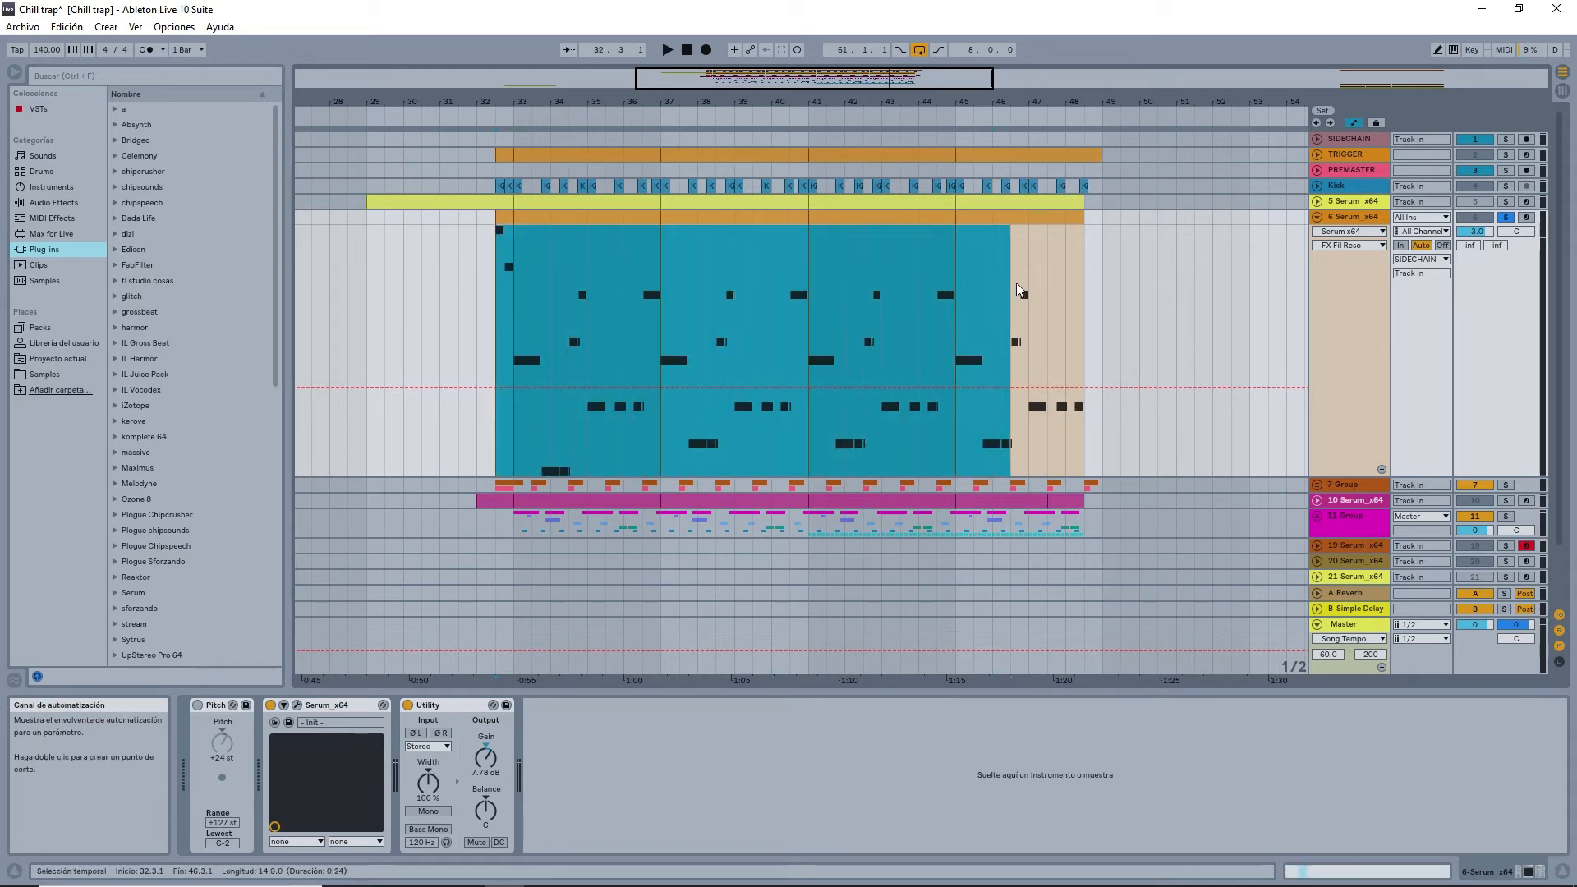
{"action": "left_click", "coordinate": [667, 322]}
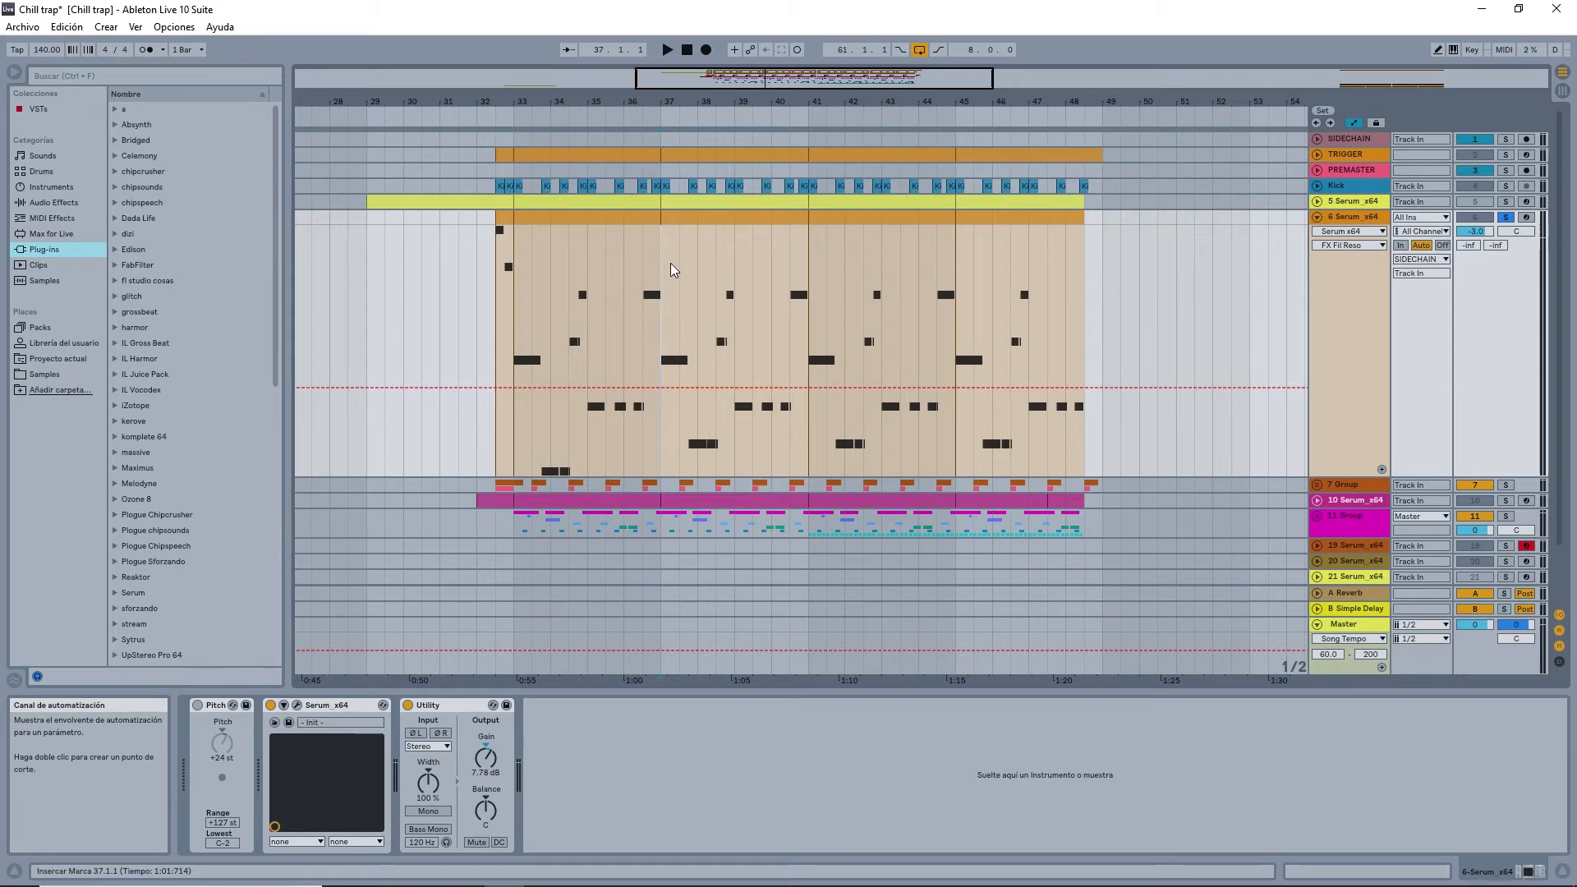
{"action": "left_click", "coordinate": [491, 303]}
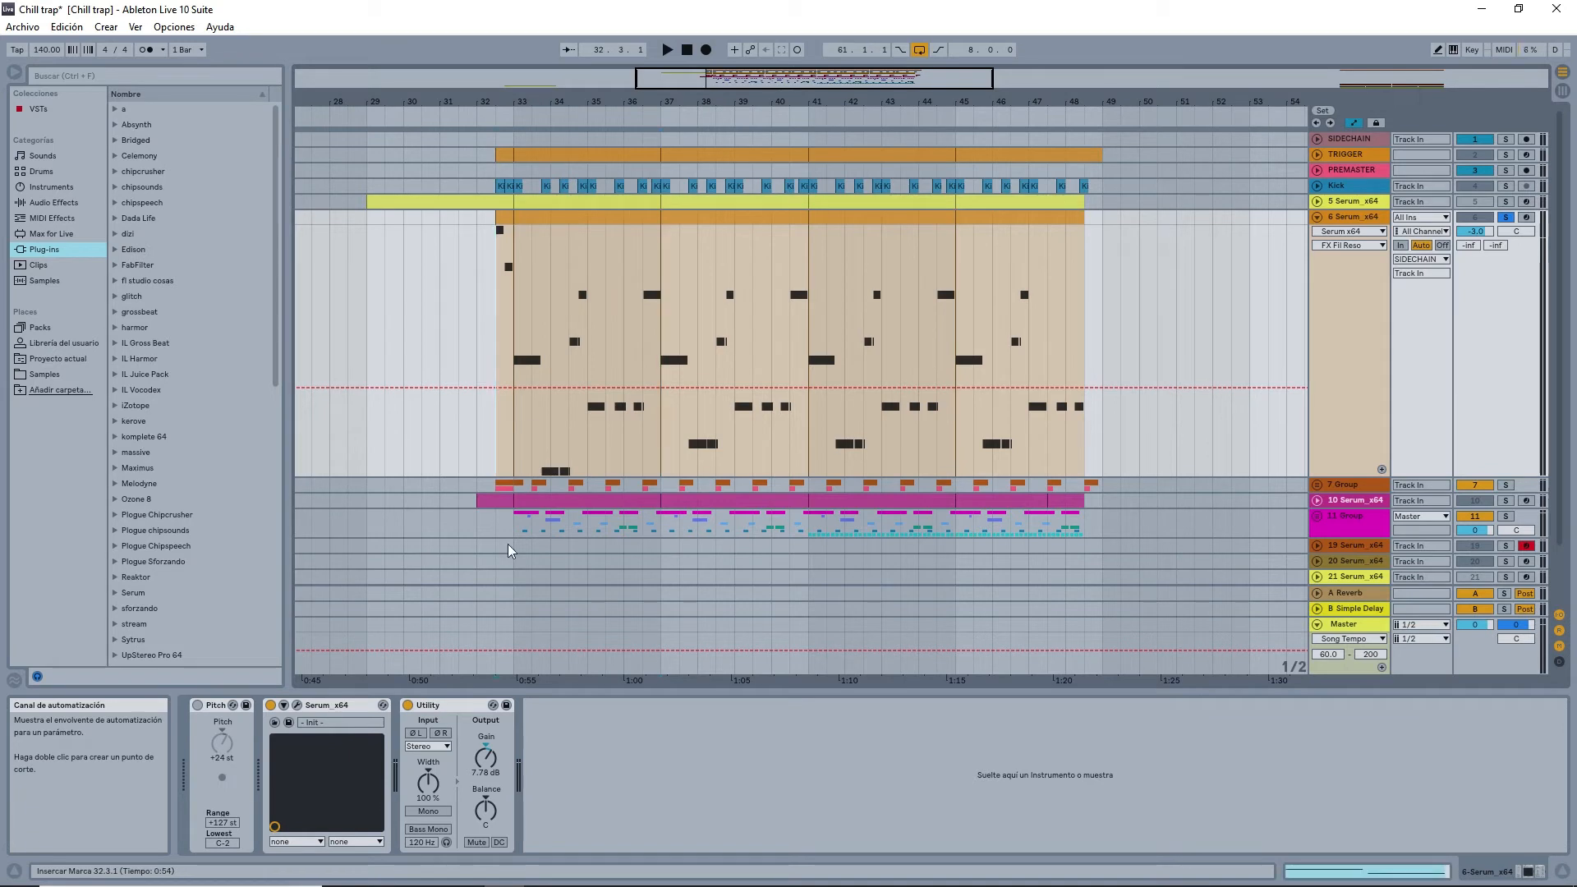
- Show the MIDI effects in the browser and enable the Pitch device on the 6 Serum_x64 track
{"action": "left_click", "coordinate": [205, 707]}
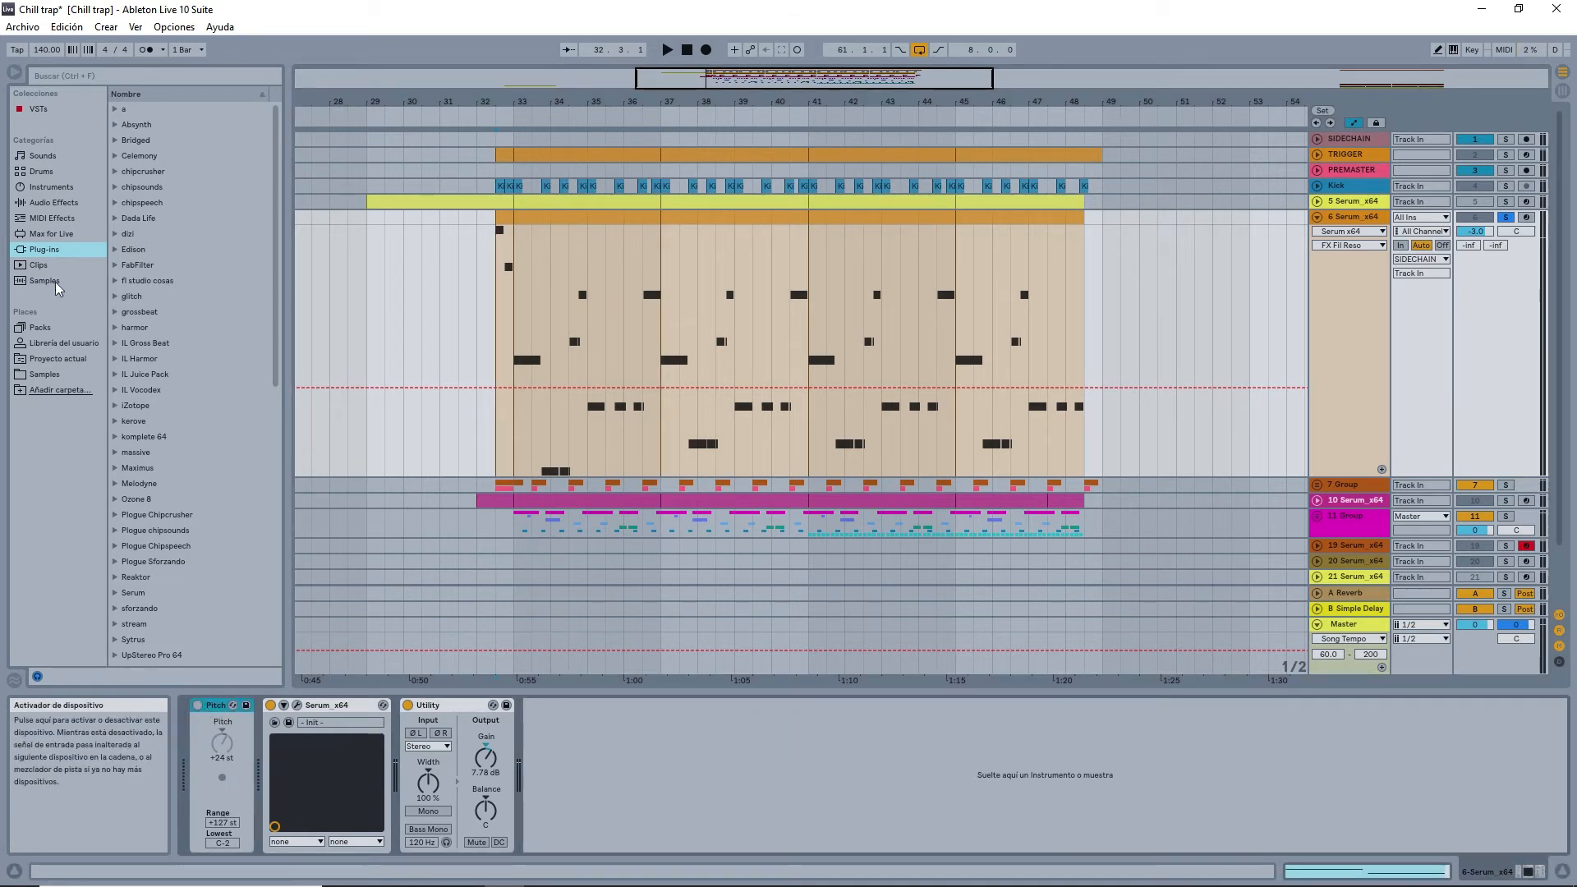
{"action": "left_click", "coordinate": [52, 218]}
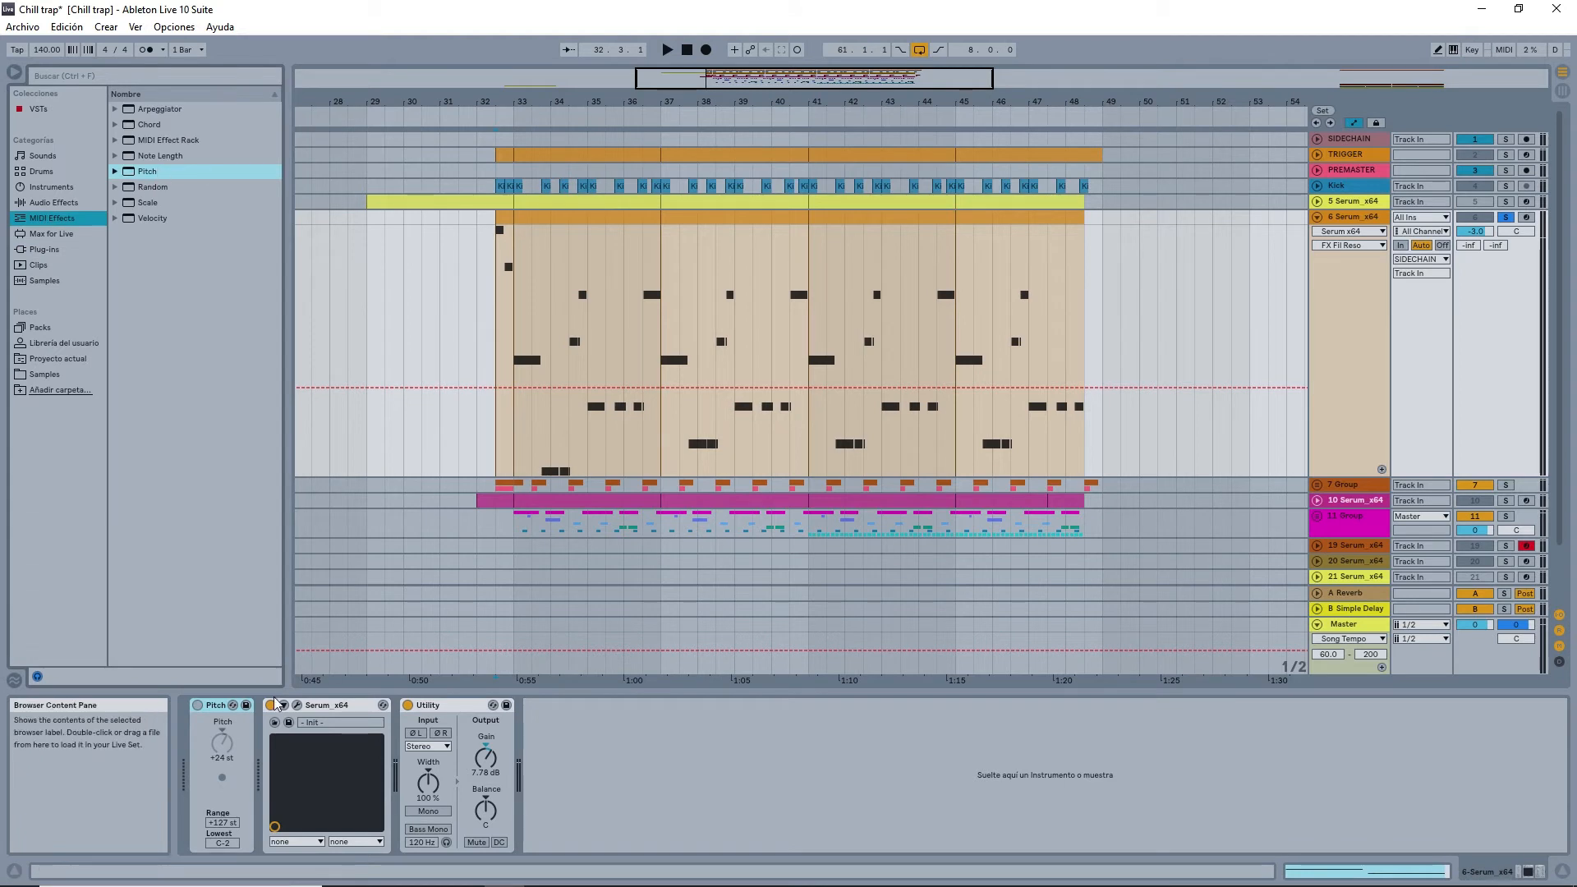
{"action": "left_click", "coordinate": [198, 705]}
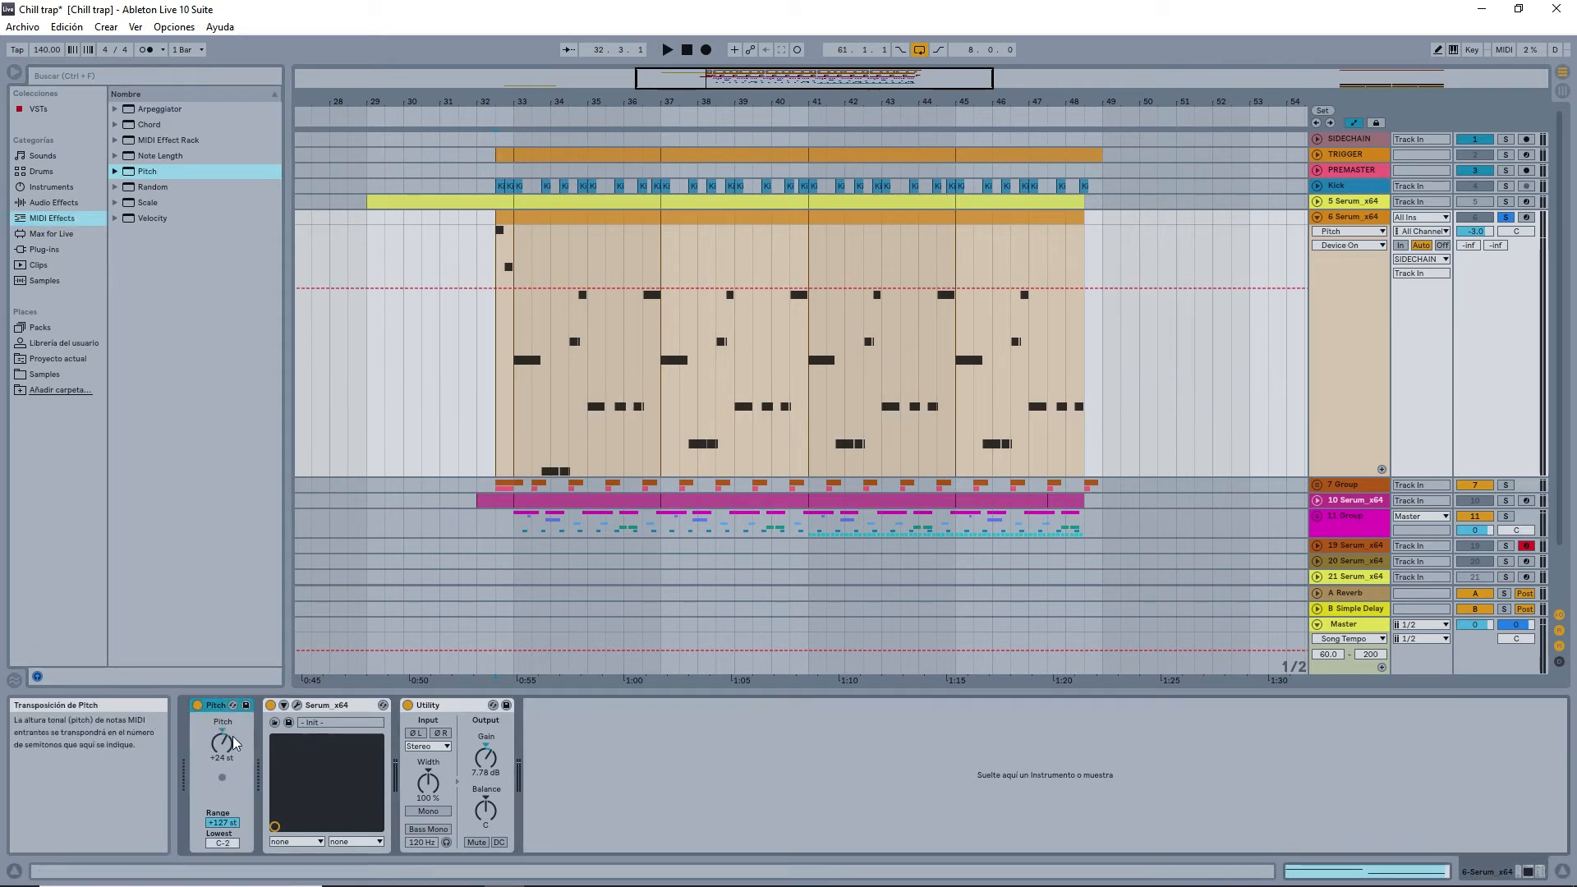
- Select the short first MIDI clip at bar 32.3 on the 6 Serum_x64 track
{"action": "left_click_drag", "start_coordinate": [494, 363], "coordinate": [1094, 328]}
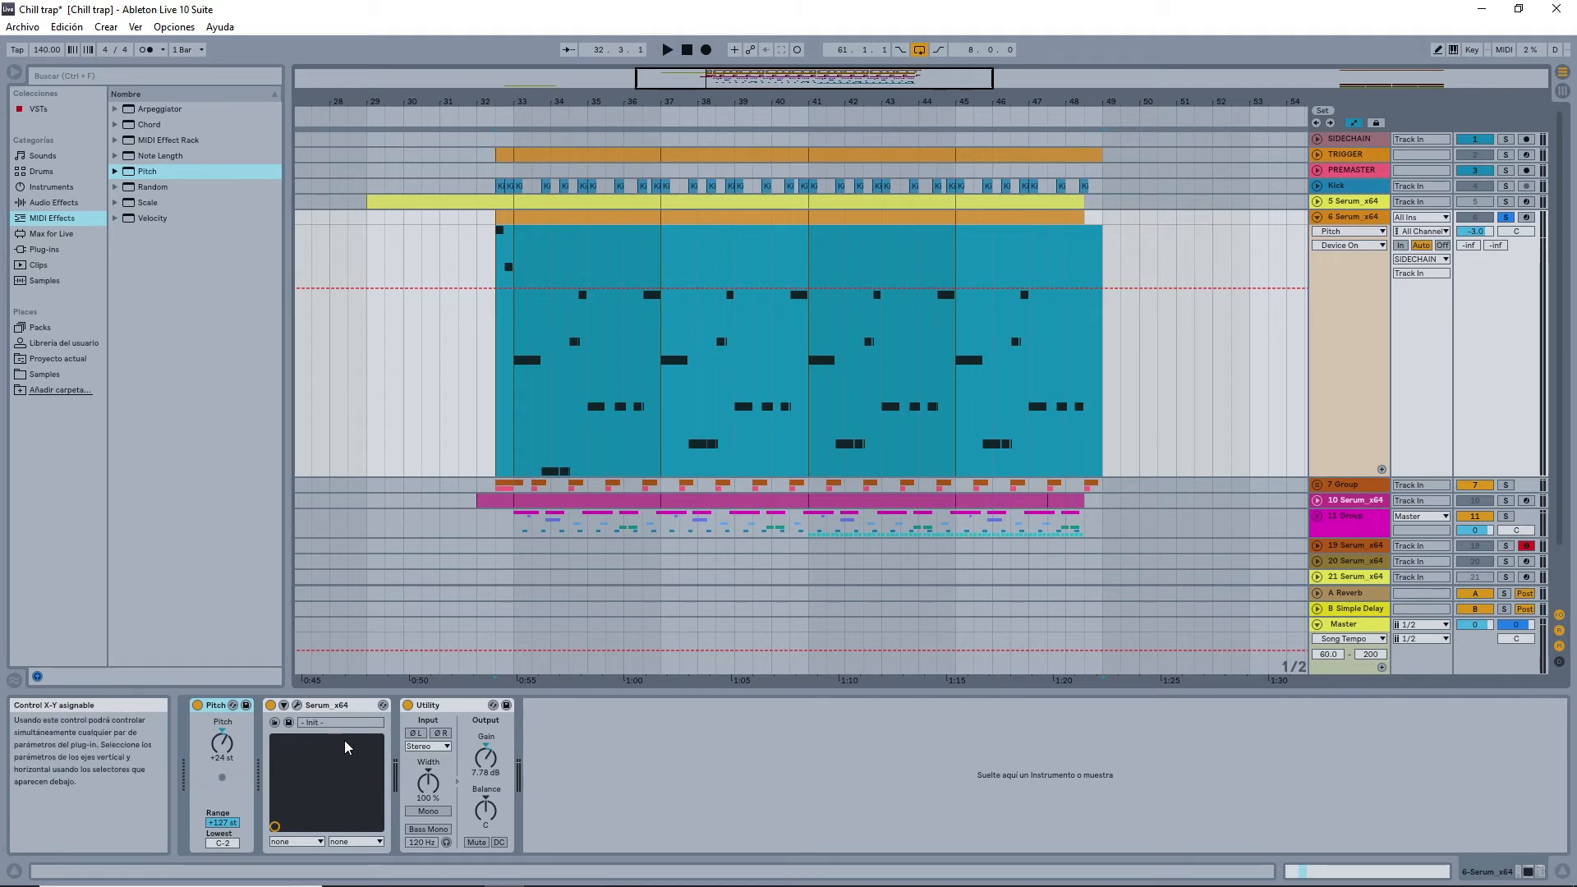
{"action": "left_click", "coordinate": [482, 354]}
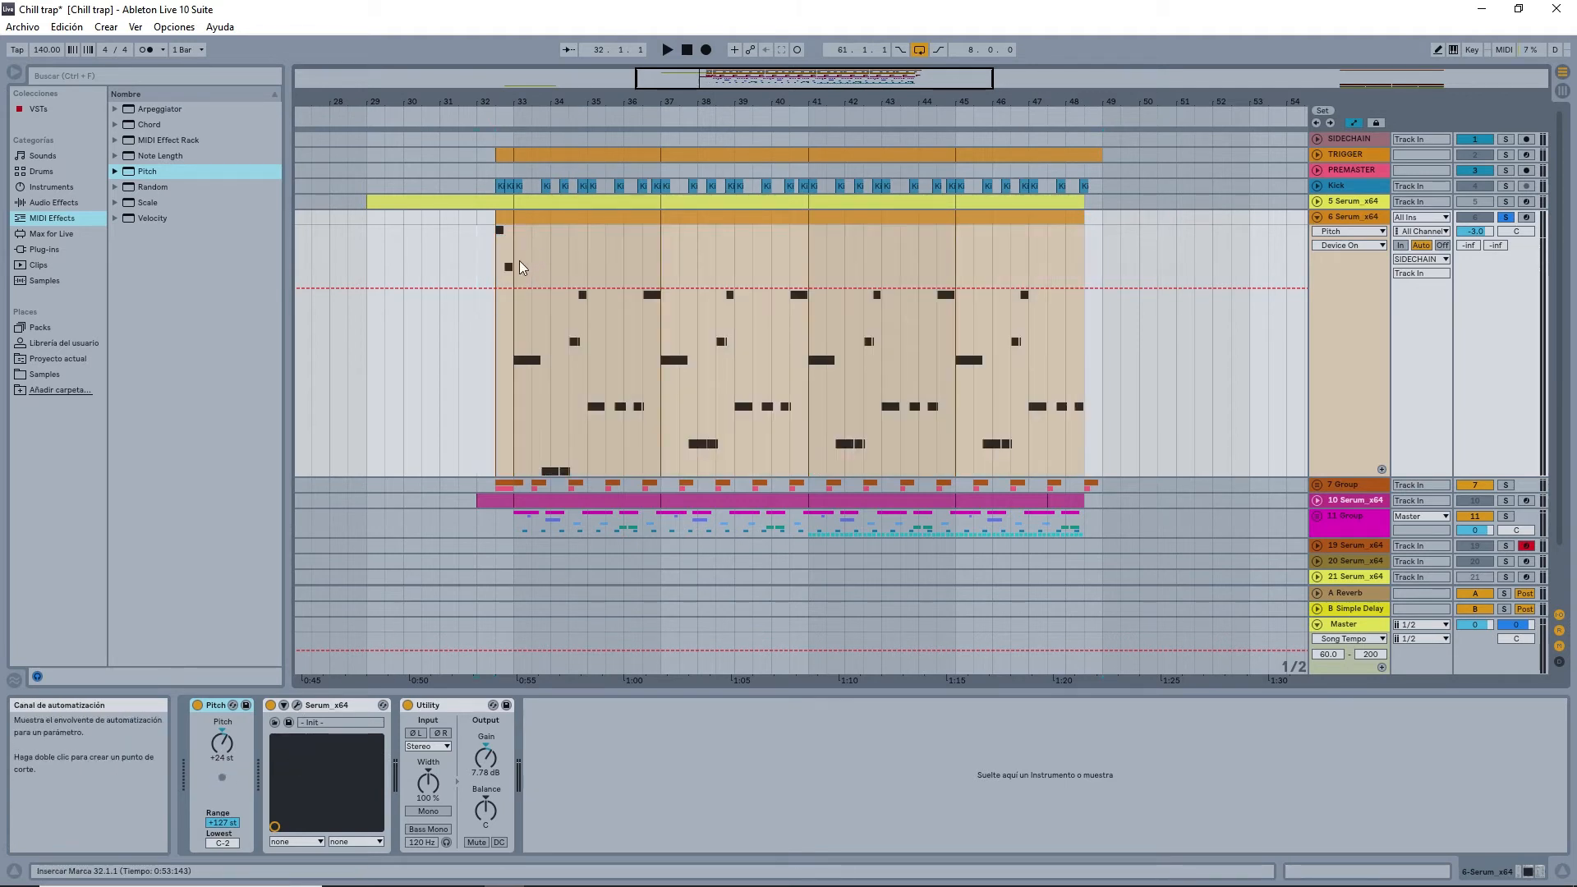
{"action": "left_click", "coordinate": [507, 220]}
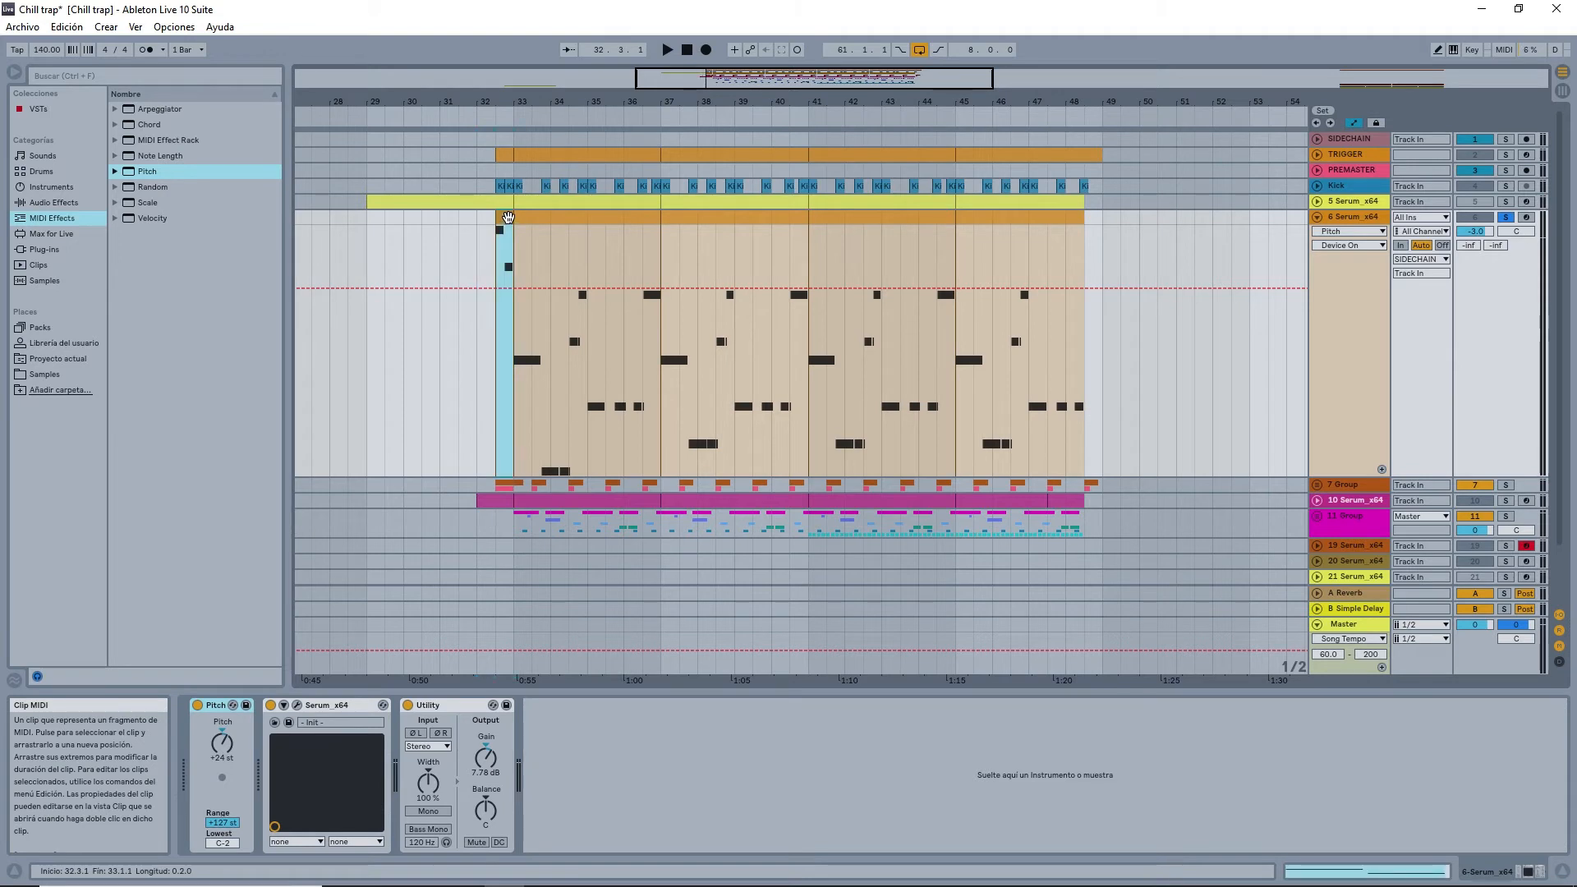
- Play the 6 Serum_x64 track from its short first clip at bar 32.3 to audition the bass with Pitch enabled
{"action": "left_click", "coordinate": [516, 222]}
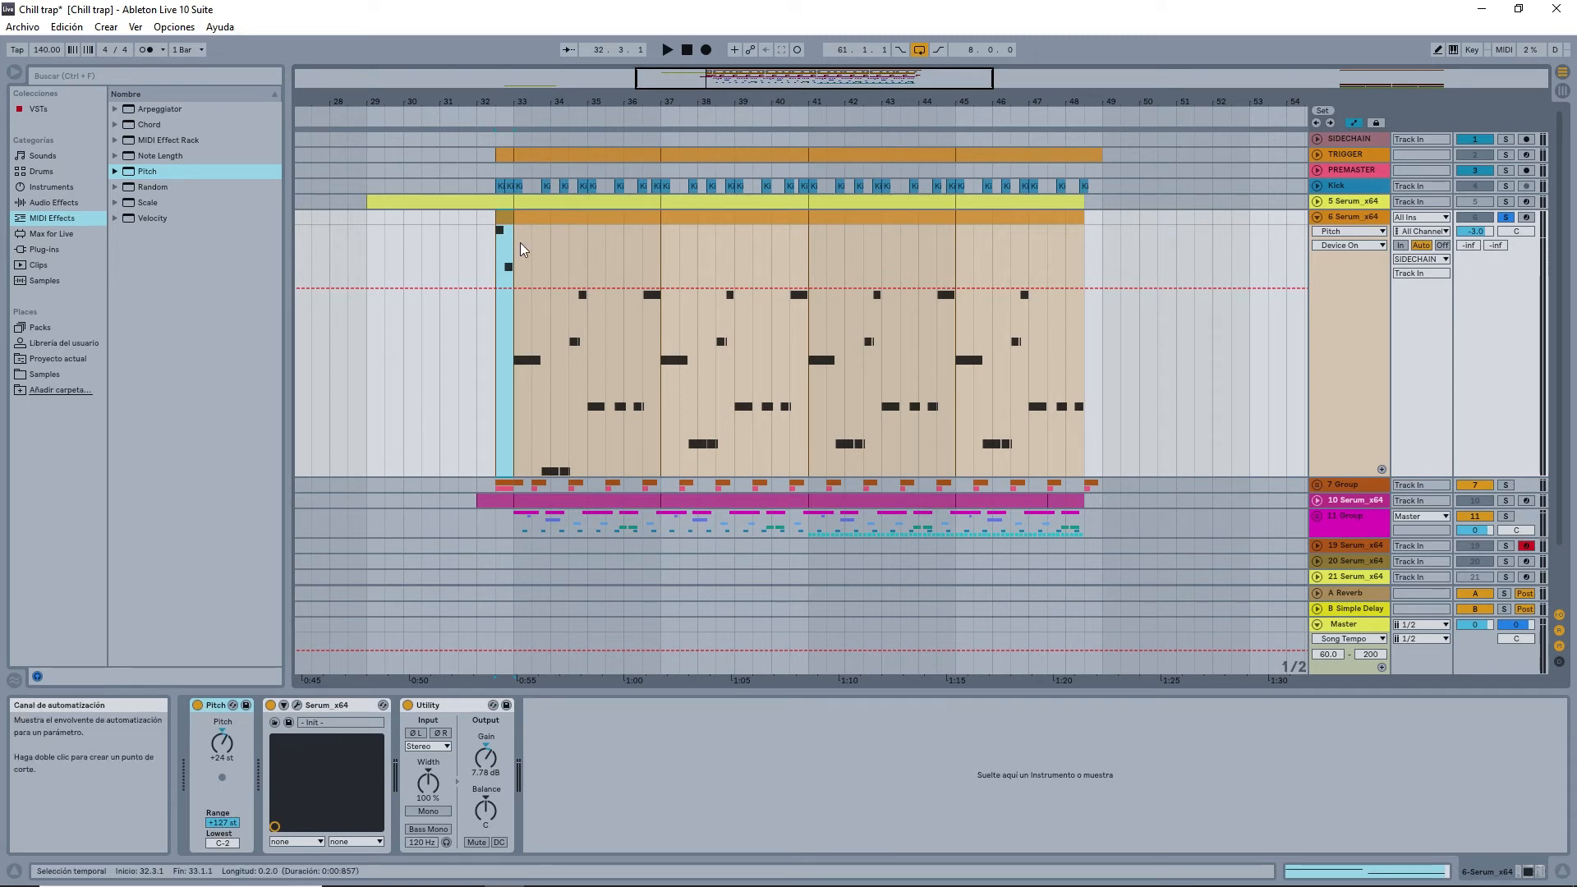
{"action": "key", "text": "space"}
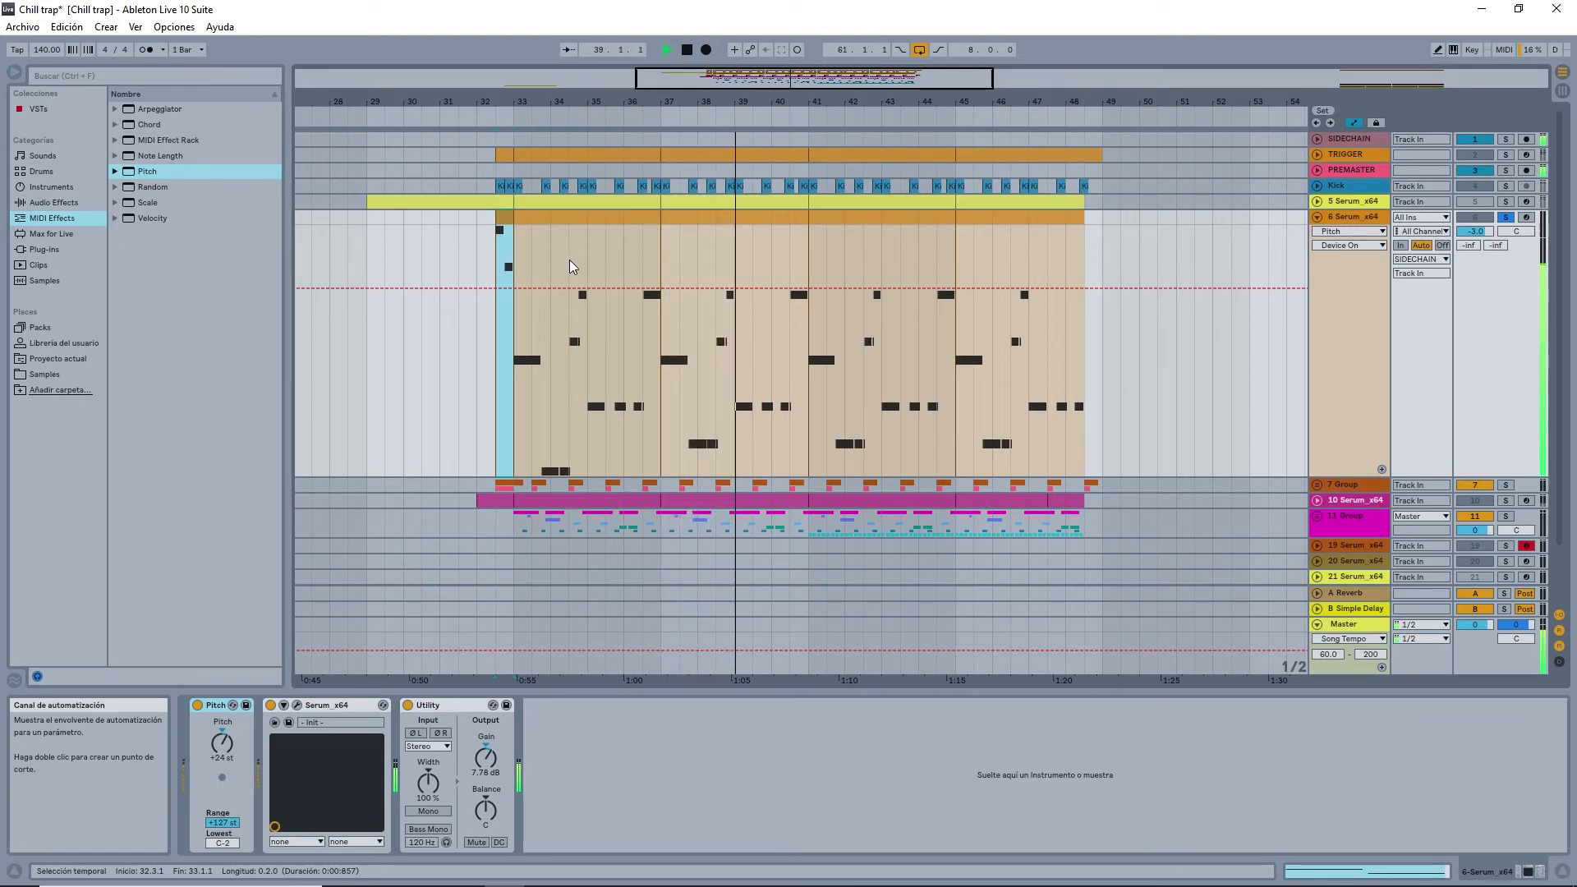
{"action": "key", "text": "space"}
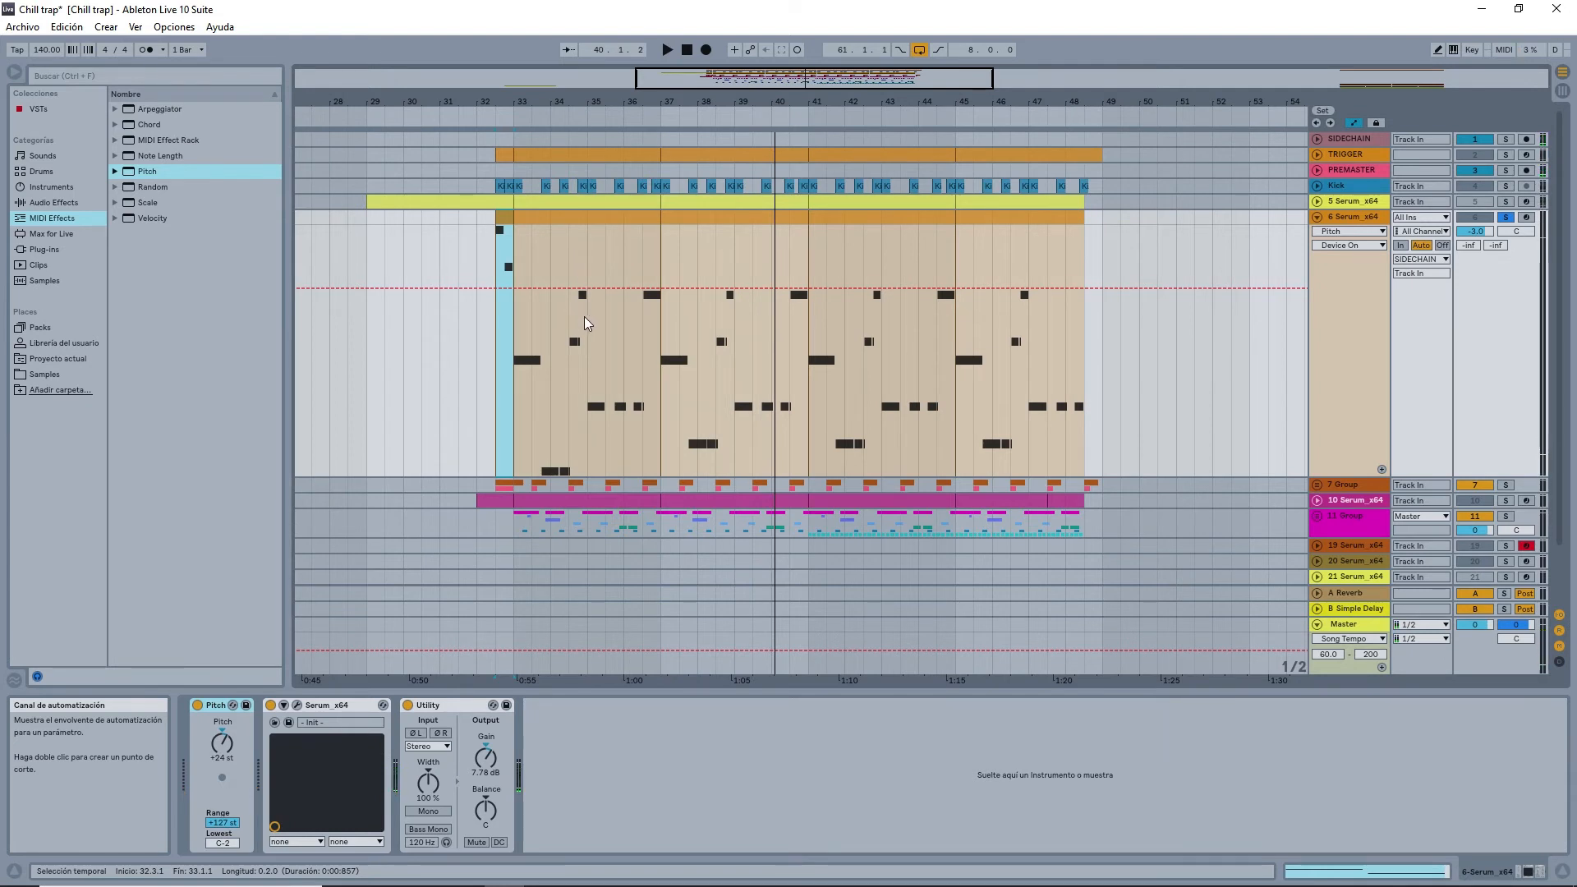
- Disable the Pitch device on the 6 Serum_x64 track and play from bar 33 to audition the bass
{"action": "left_click", "coordinate": [199, 703]}
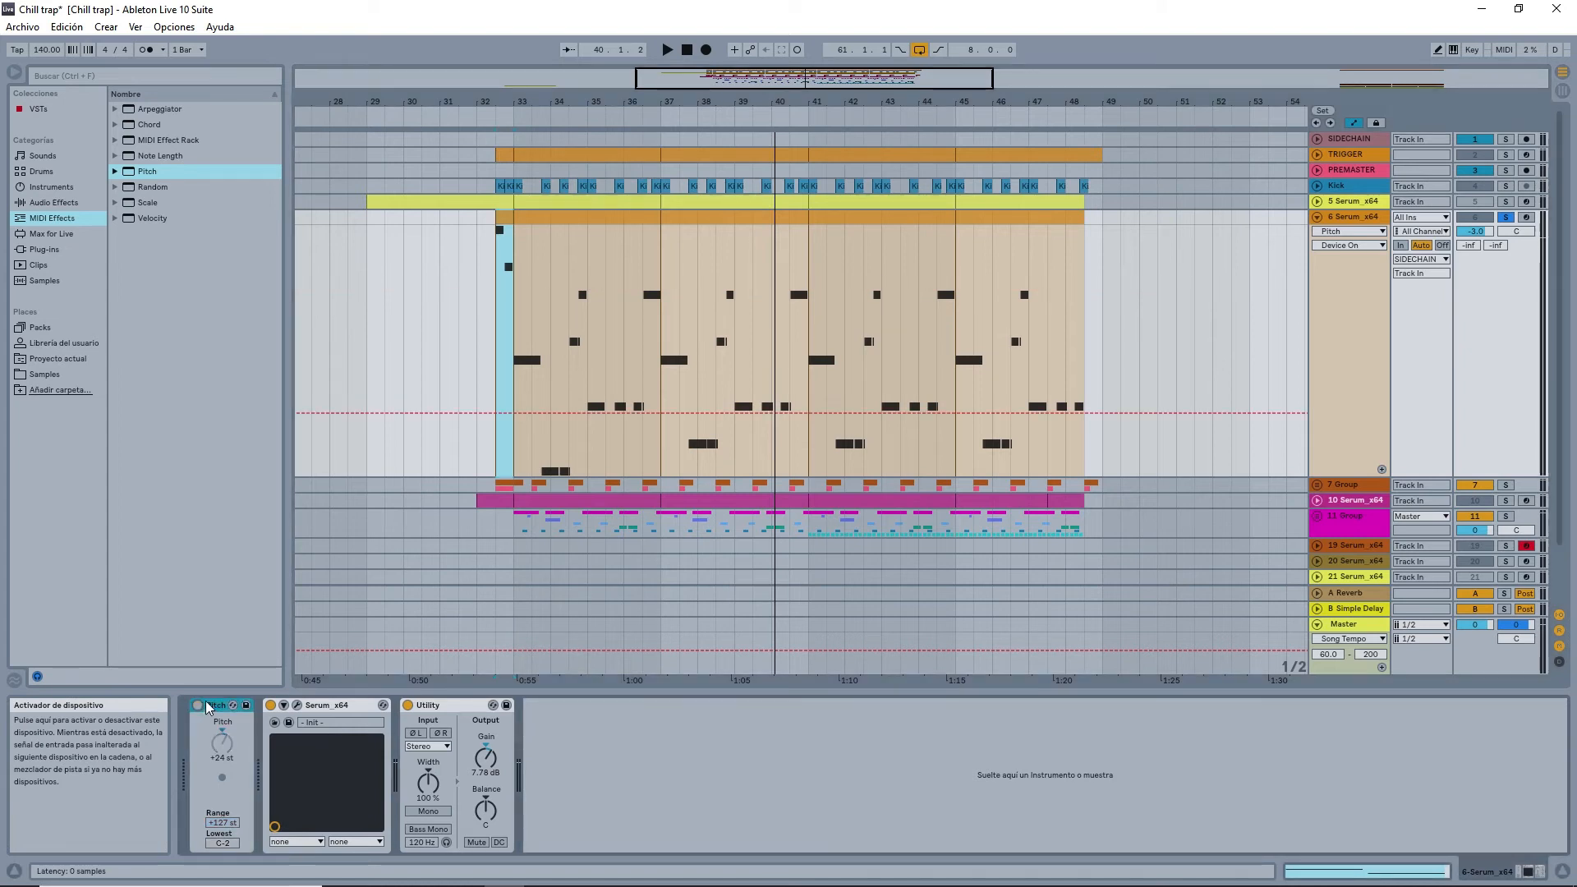
{"action": "left_click", "coordinate": [516, 300]}
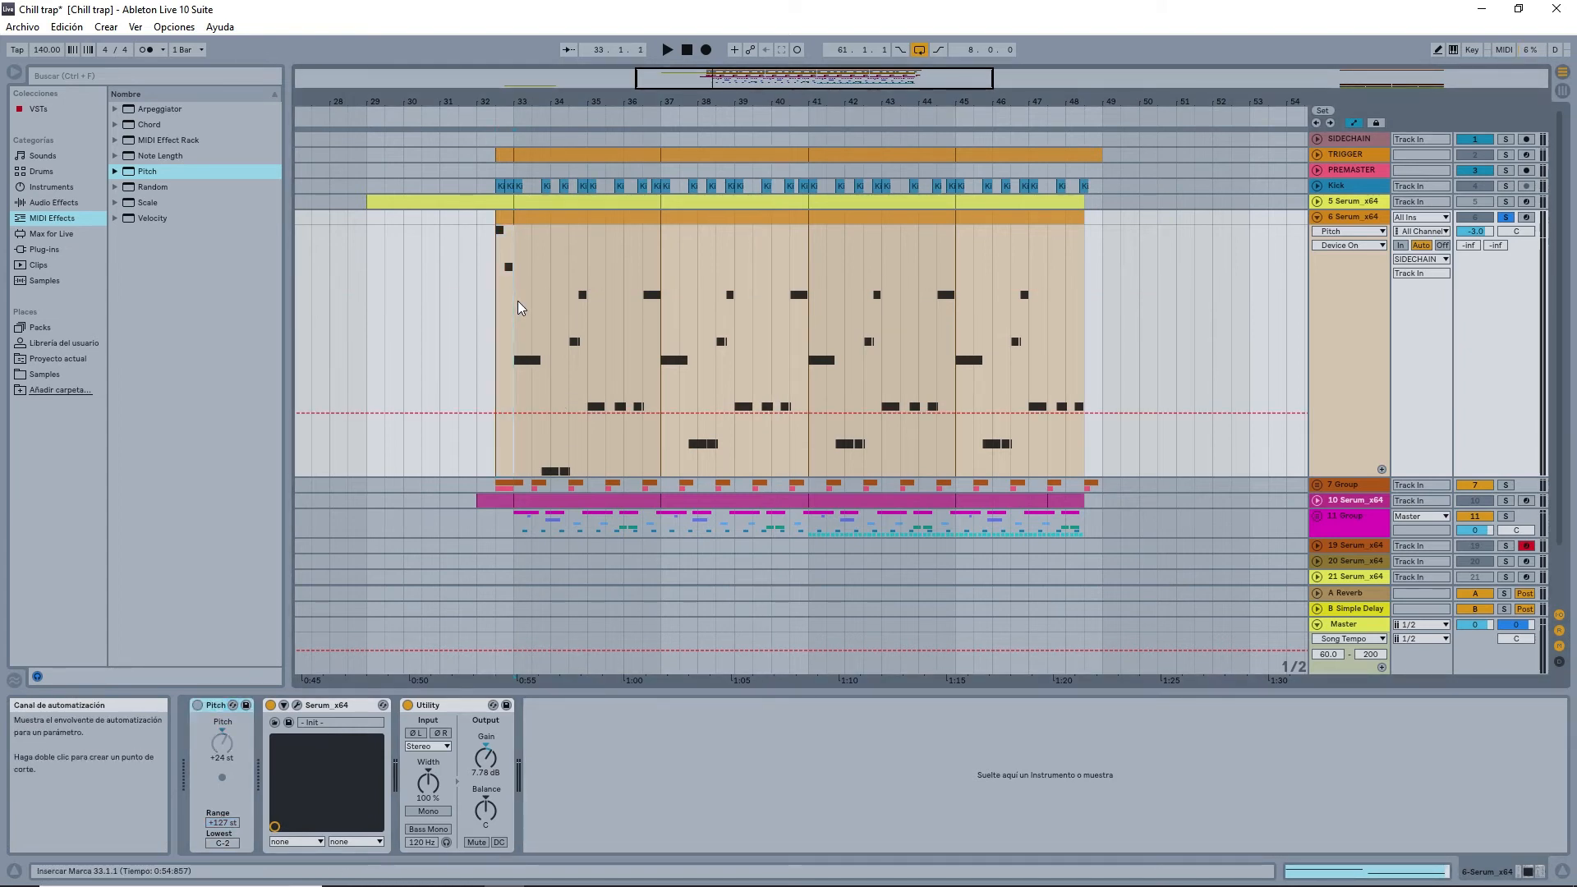
{"action": "key", "text": "space"}
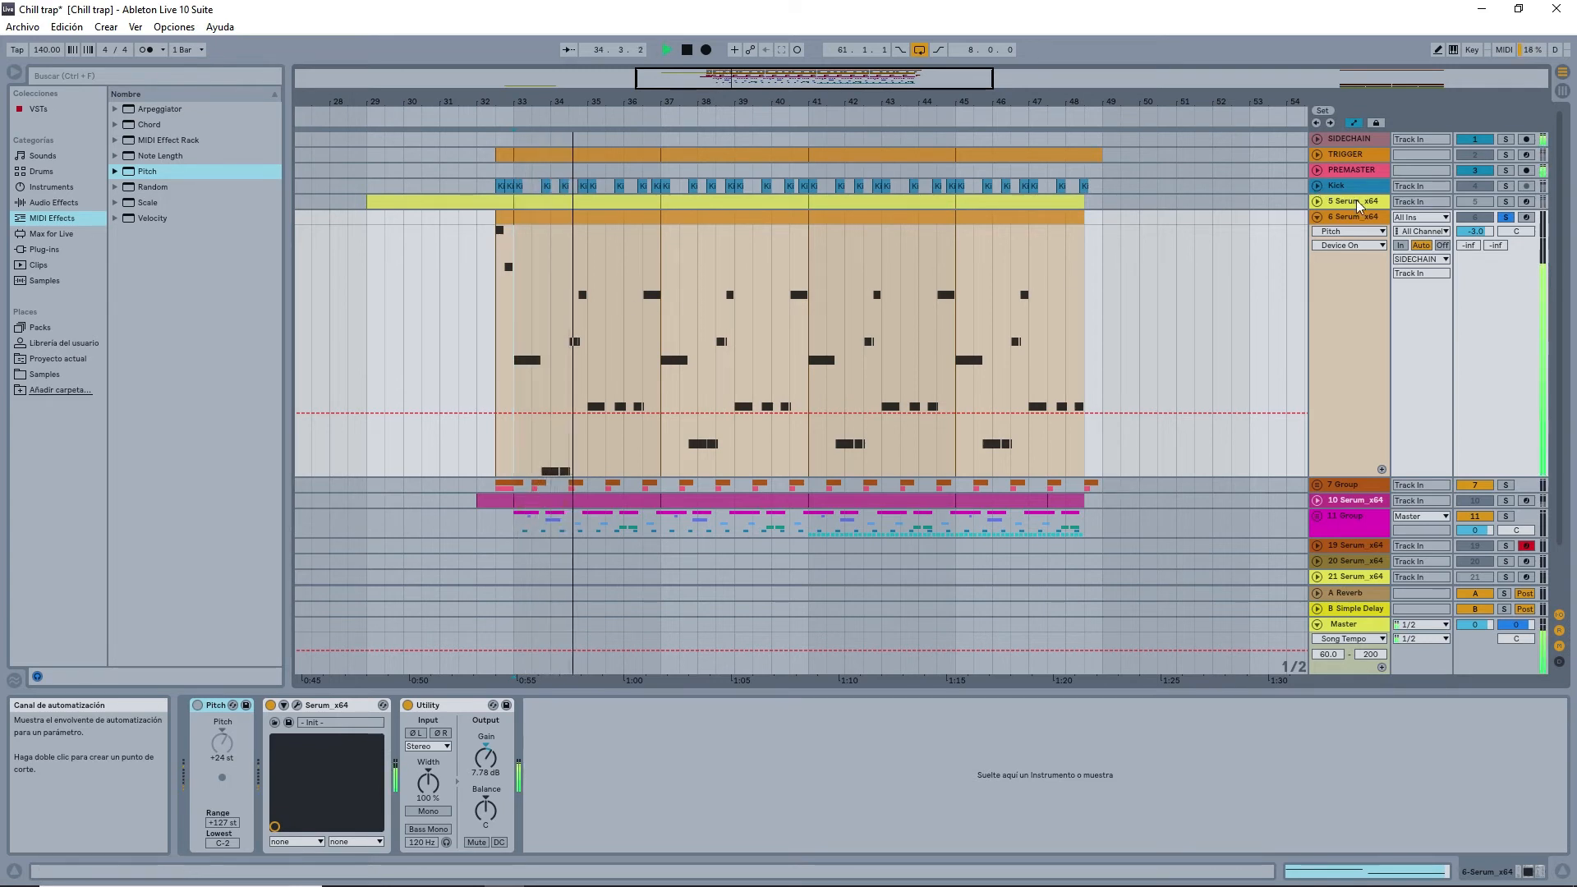
- Stop playback, inspect the Distortion and Filter on Serum's FX page and close the synth window
{"action": "left_click", "coordinate": [297, 706]}
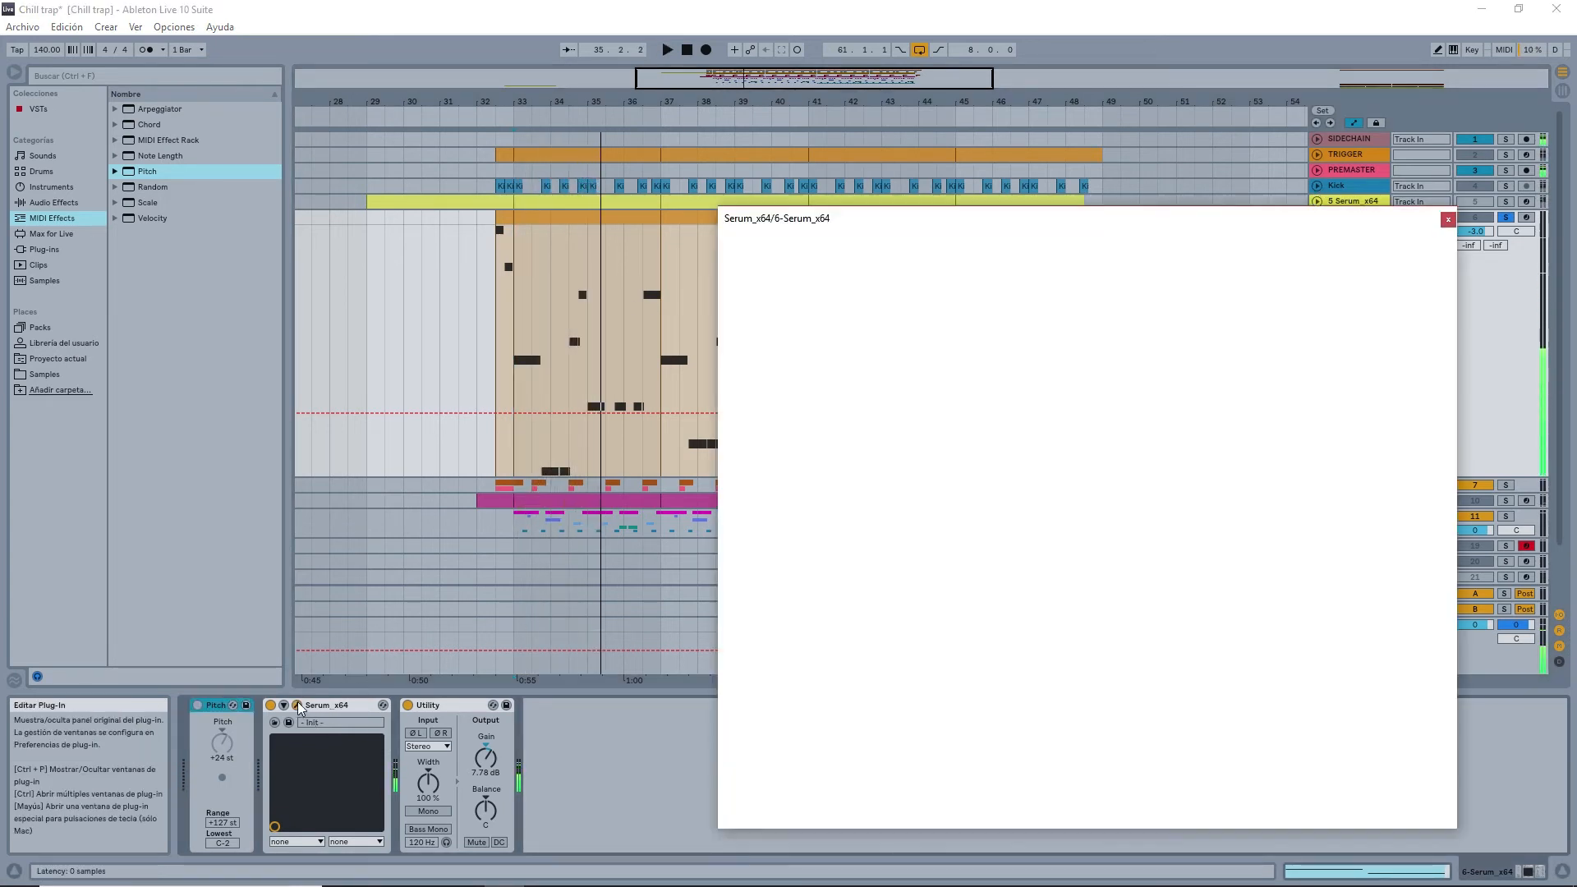
{"action": "left_click", "coordinate": [937, 251]}
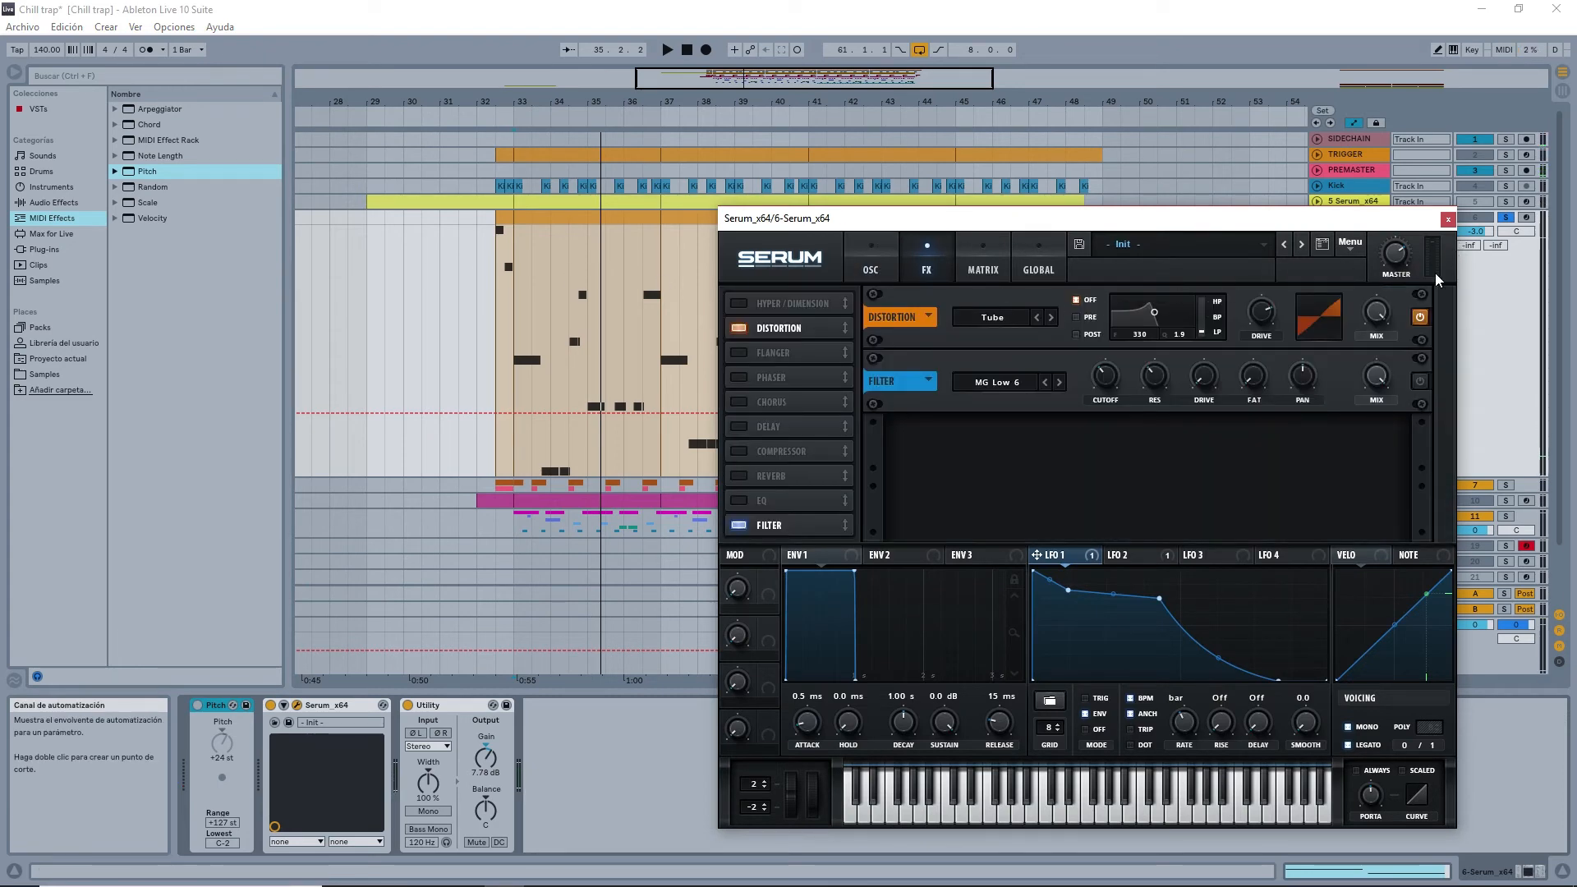
{"action": "left_click", "coordinate": [1448, 220]}
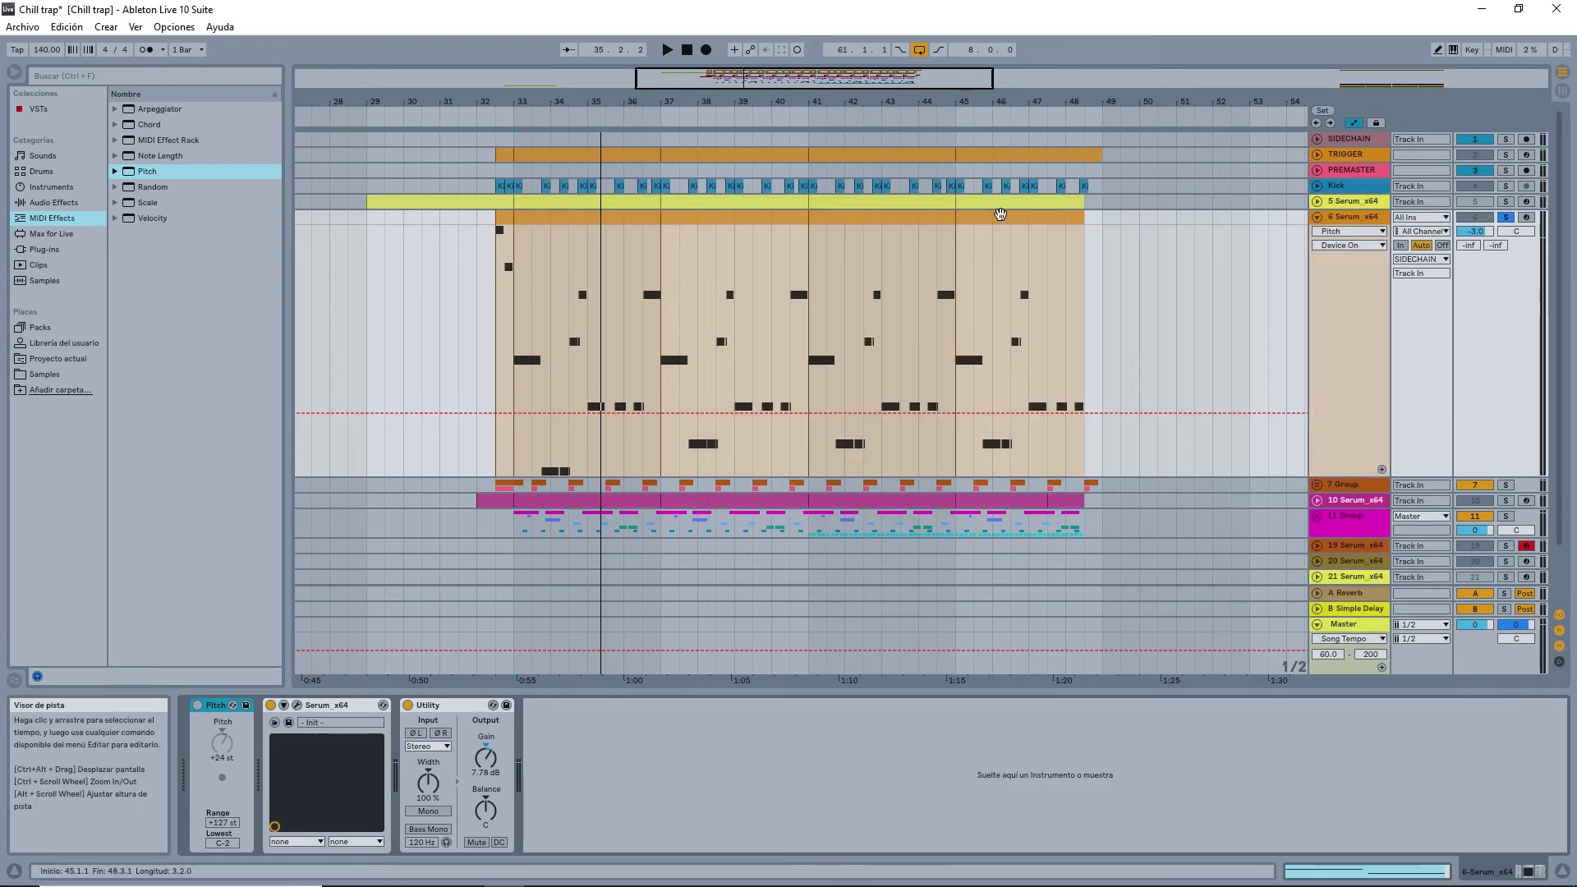
- Open the MIDI clip spanning bars 33 to 37 on 6 Serum_x64 in an enlarged note editor, zoomed on its notes
{"action": "left_click", "coordinate": [528, 222]}
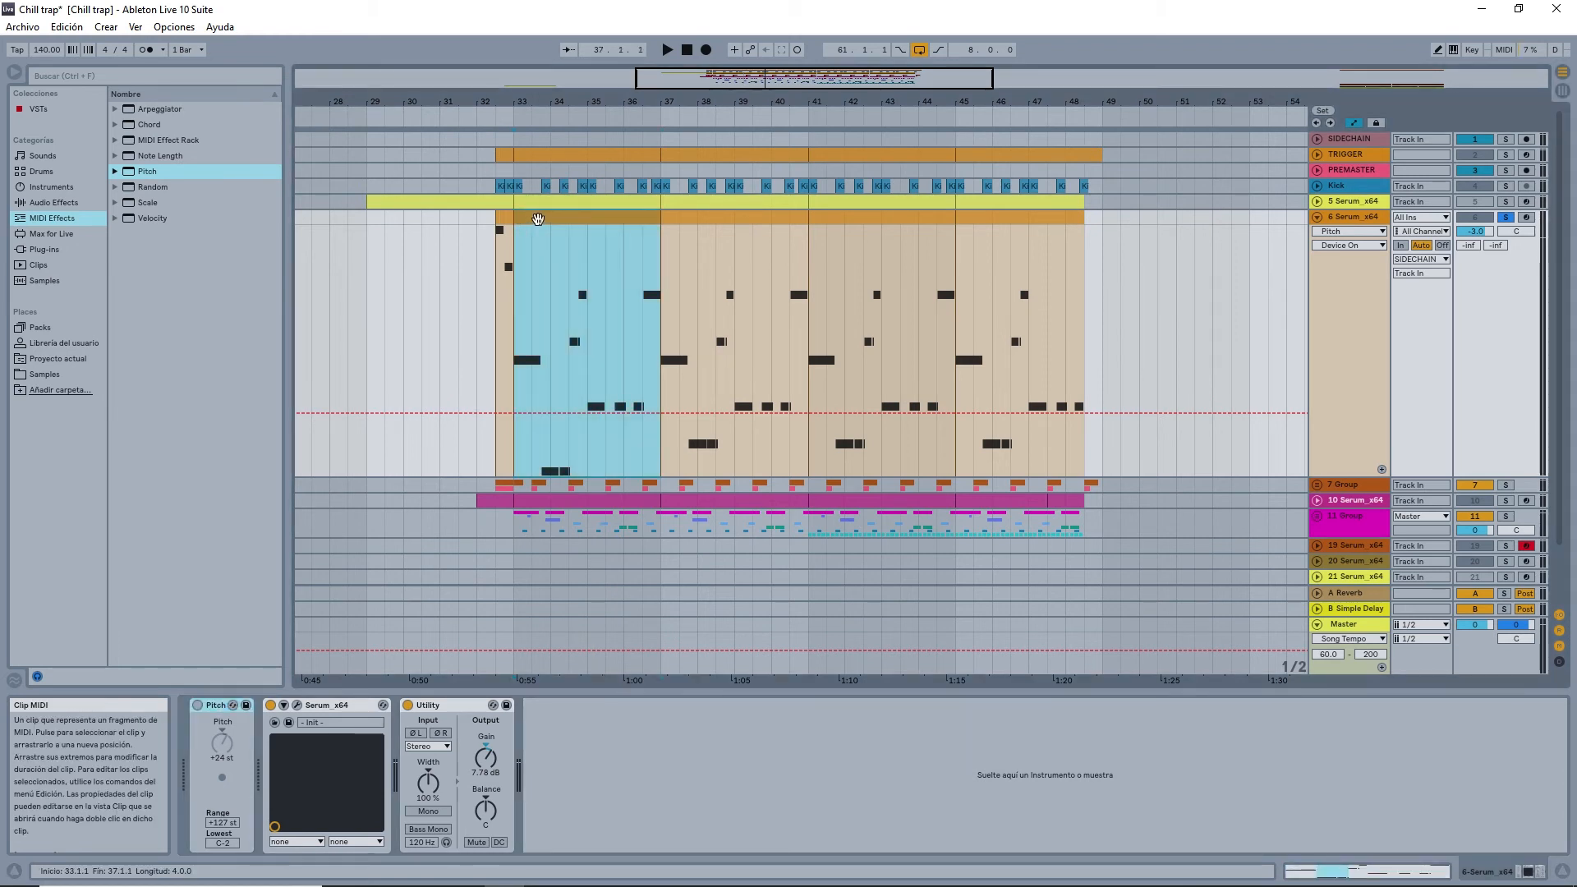
{"action": "double_click", "coordinate": [538, 219]}
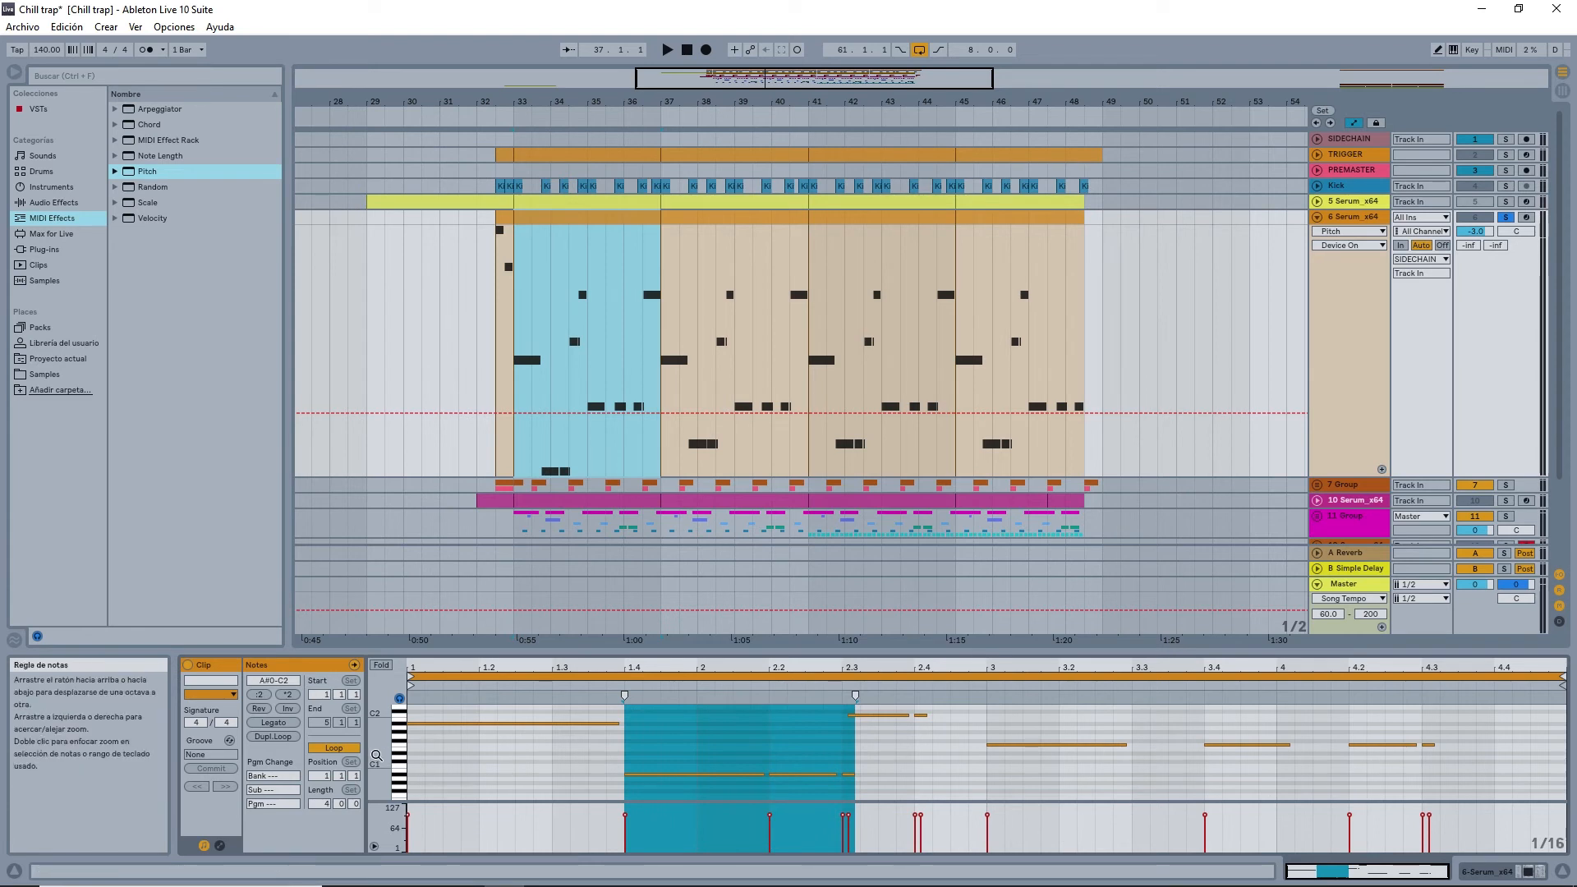
{"action": "left_click_drag", "start_coordinate": [377, 752], "coordinate": [390, 762]}
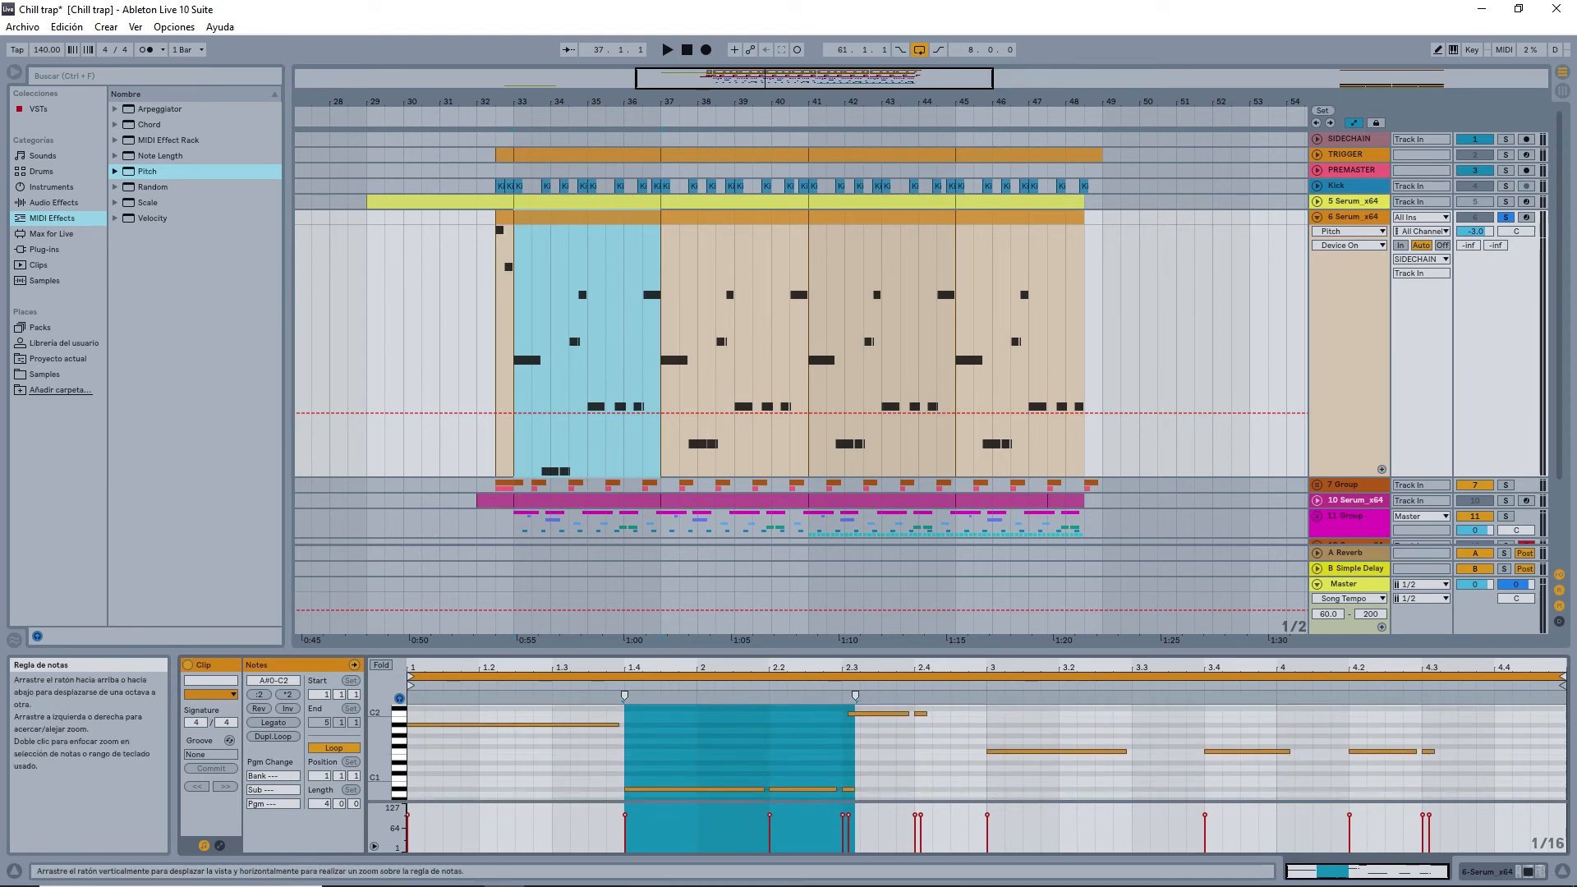
{"action": "left_click_drag", "start_coordinate": [549, 655], "coordinate": [548, 448]}
{"action": "scroll", "coordinate": [910, 578], "scroll_direction": "up", "scroll_amount": 3}
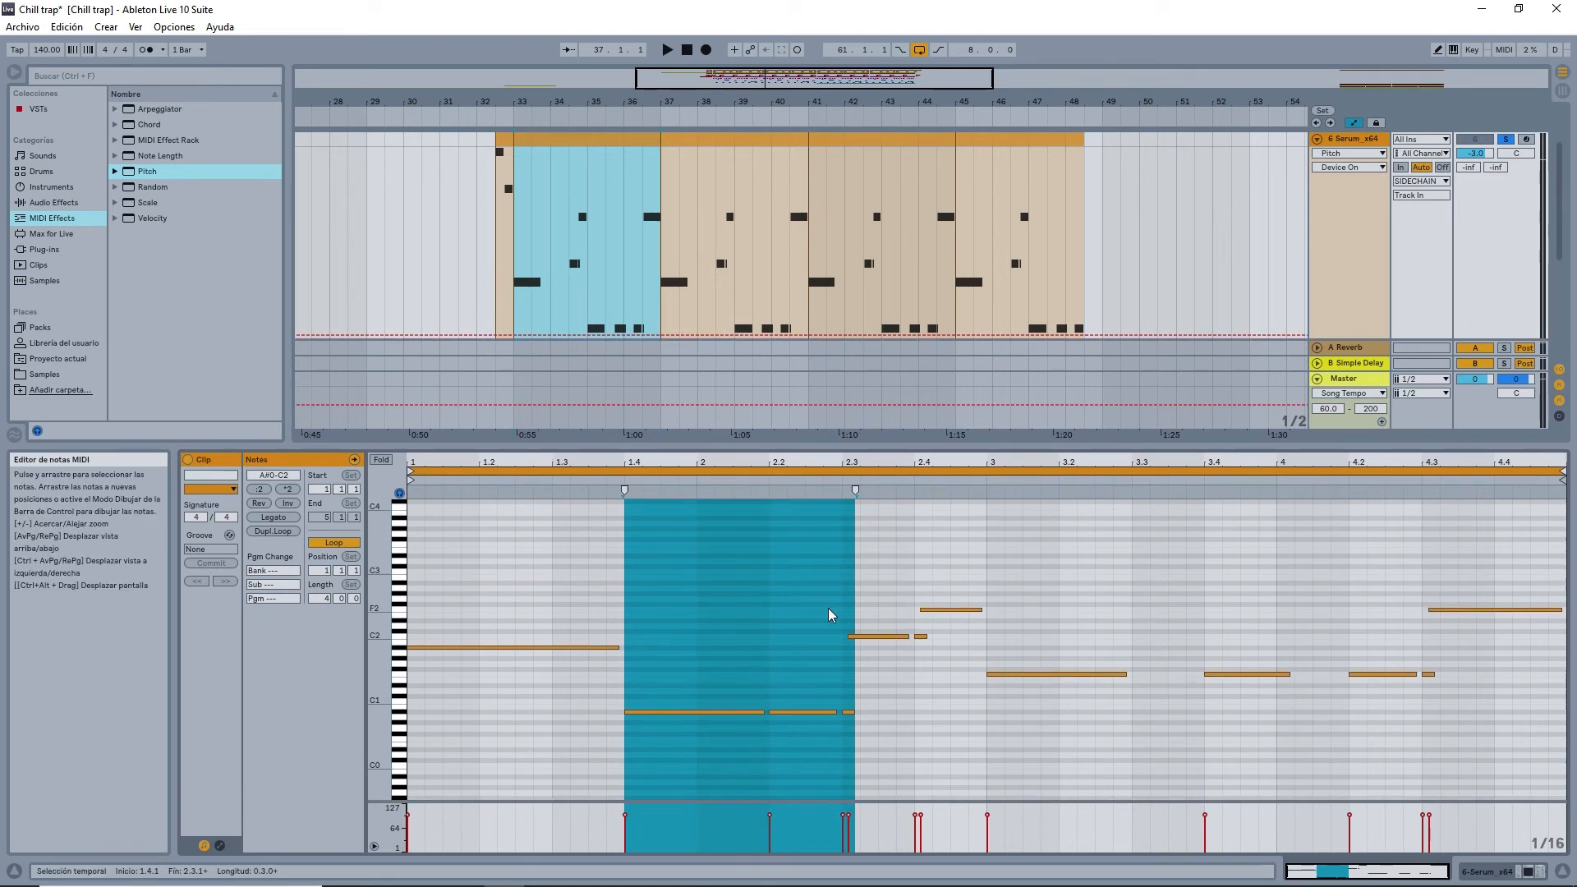
{"action": "left_click", "coordinate": [825, 608]}
{"action": "left_click_drag", "start_coordinate": [380, 643], "coordinate": [392, 649]}
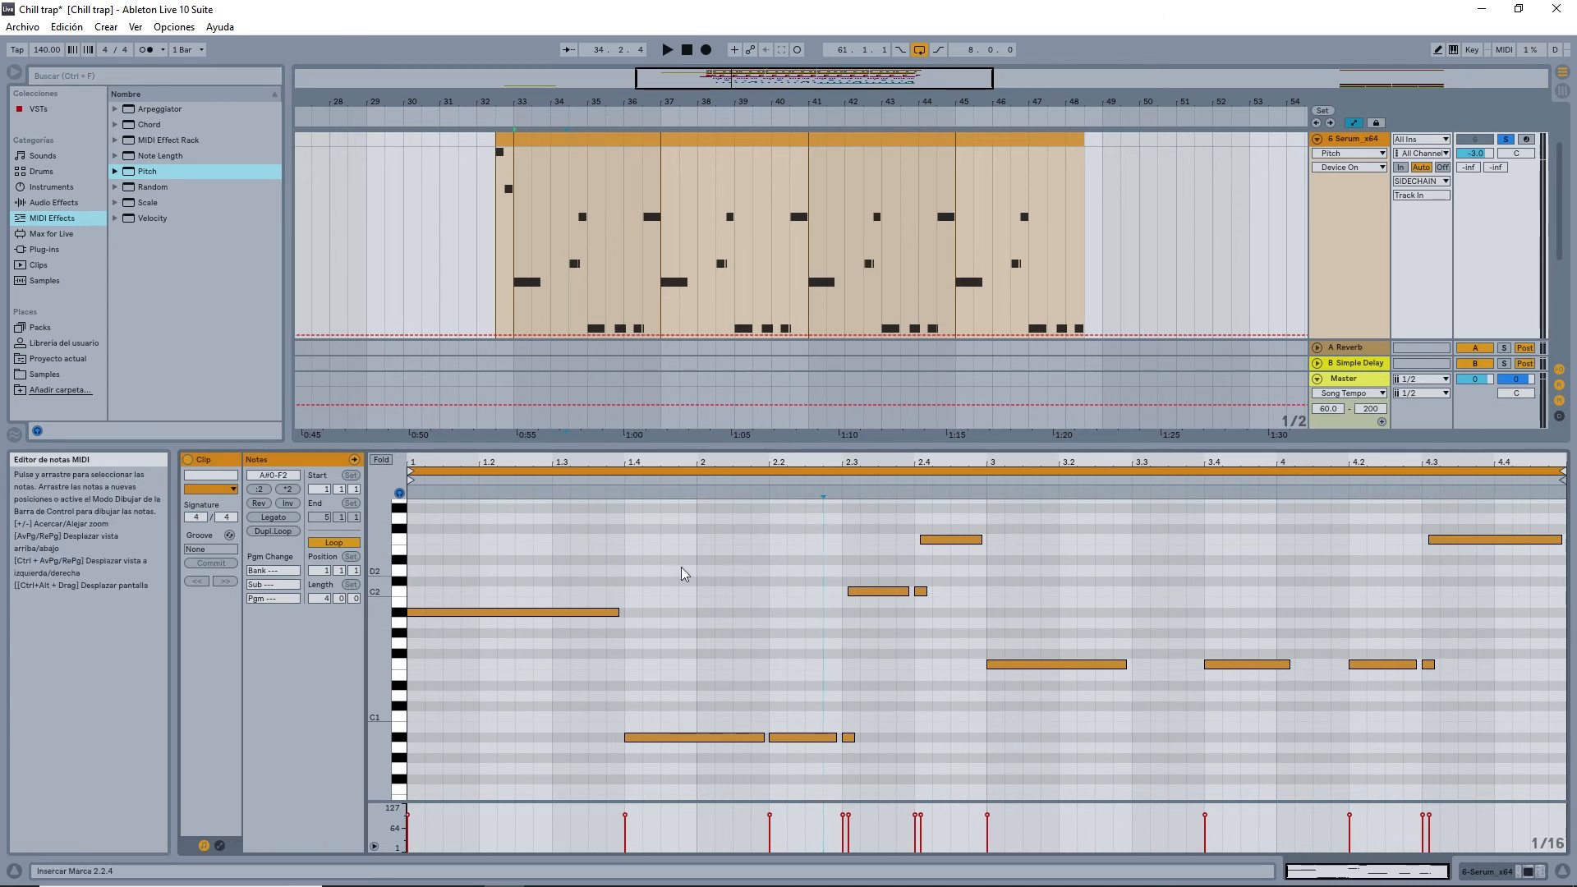
- Select the long A#1 note at the clip's start and audition the clip's opening
{"action": "left_click", "coordinate": [471, 613]}
{"action": "key", "text": "space"}
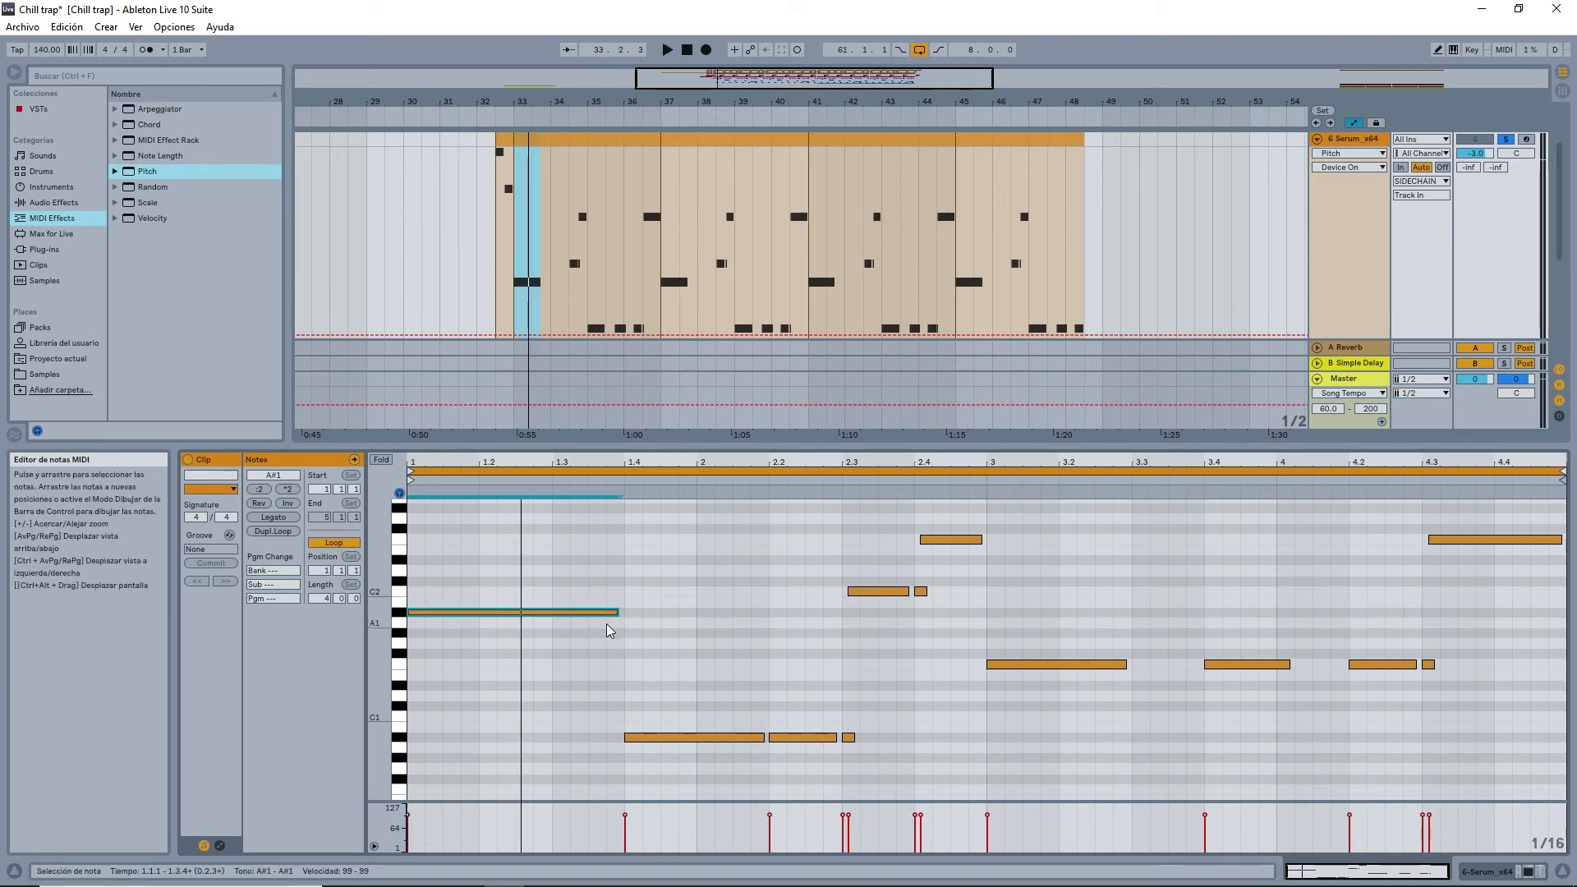
{"action": "key", "text": "space"}
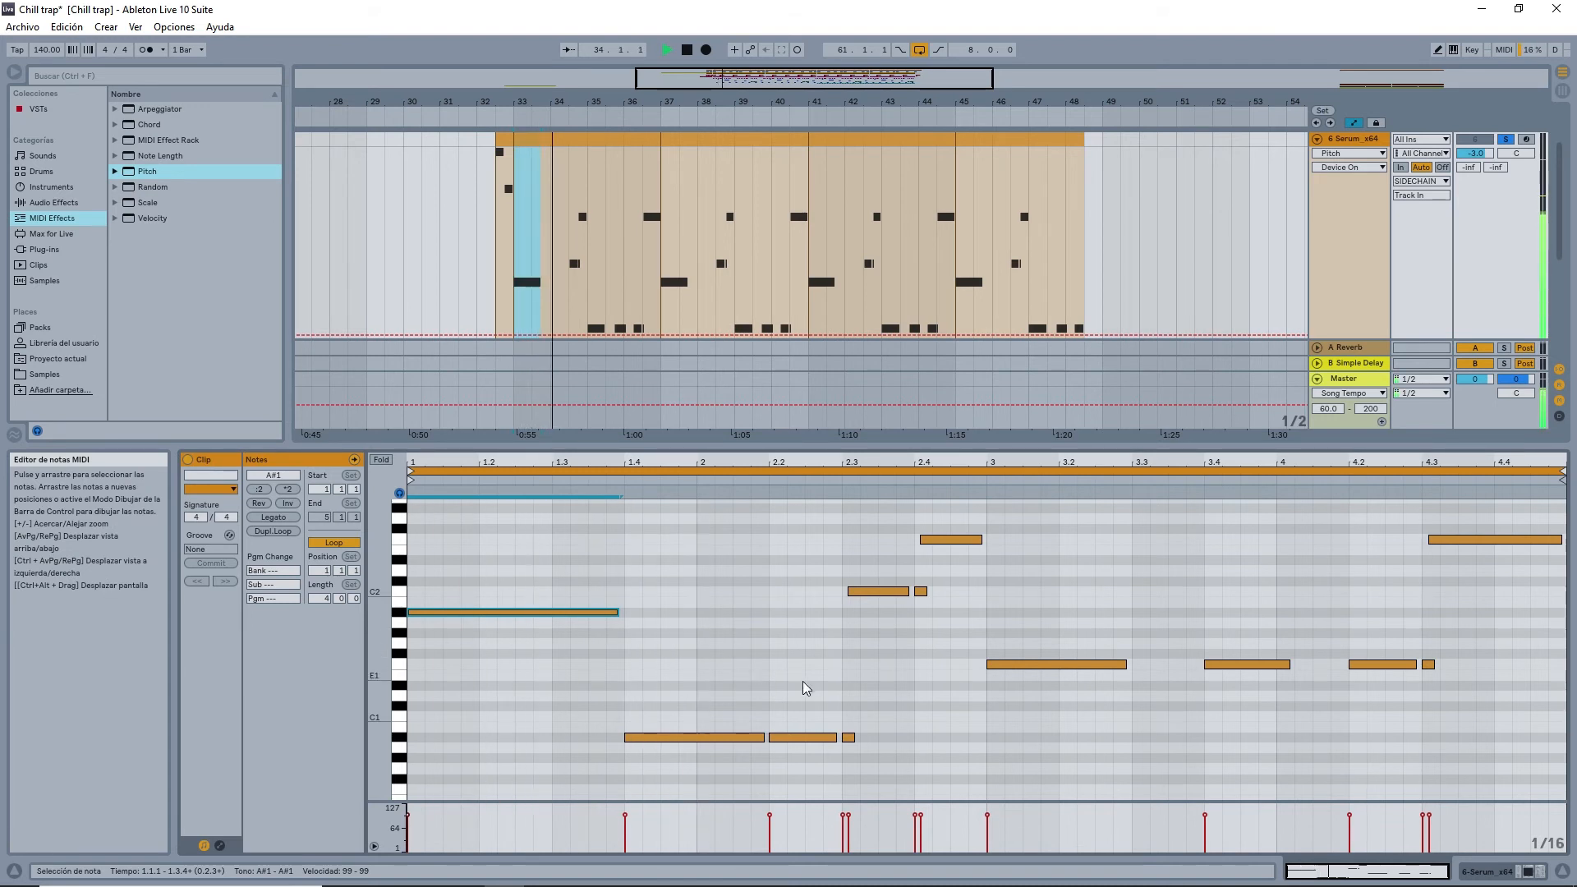
{"action": "key", "text": "space"}
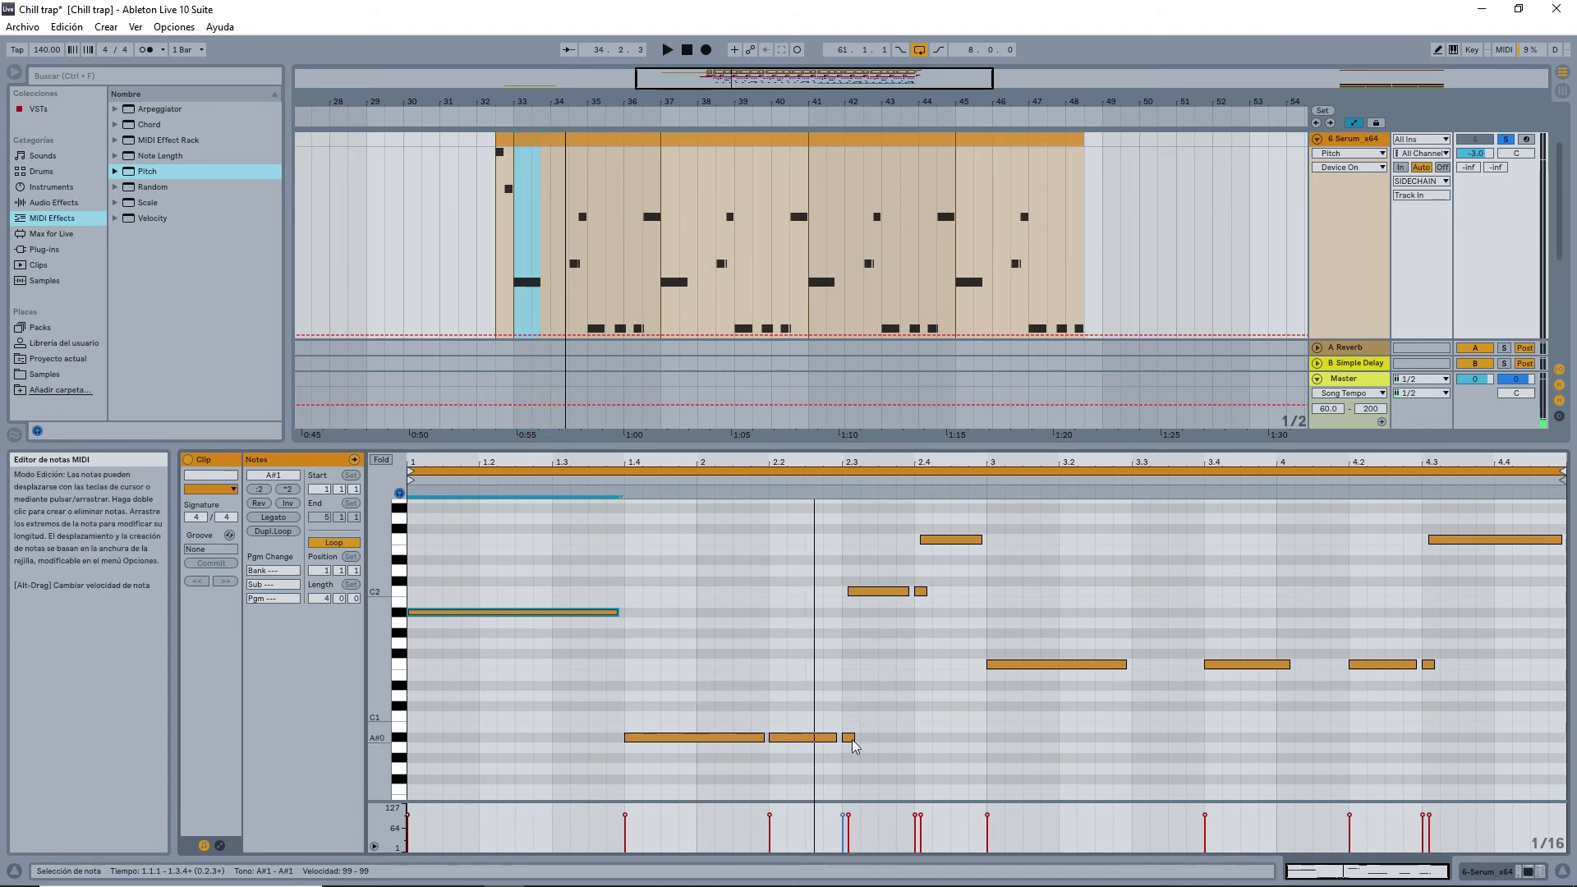
- Inspect the short A#0, C2 and F2 notes around beats 2.3 and 2.4, and audition from the A#0 note at 1.4
{"action": "left_click", "coordinate": [851, 738]}
{"action": "left_click", "coordinate": [874, 592]}
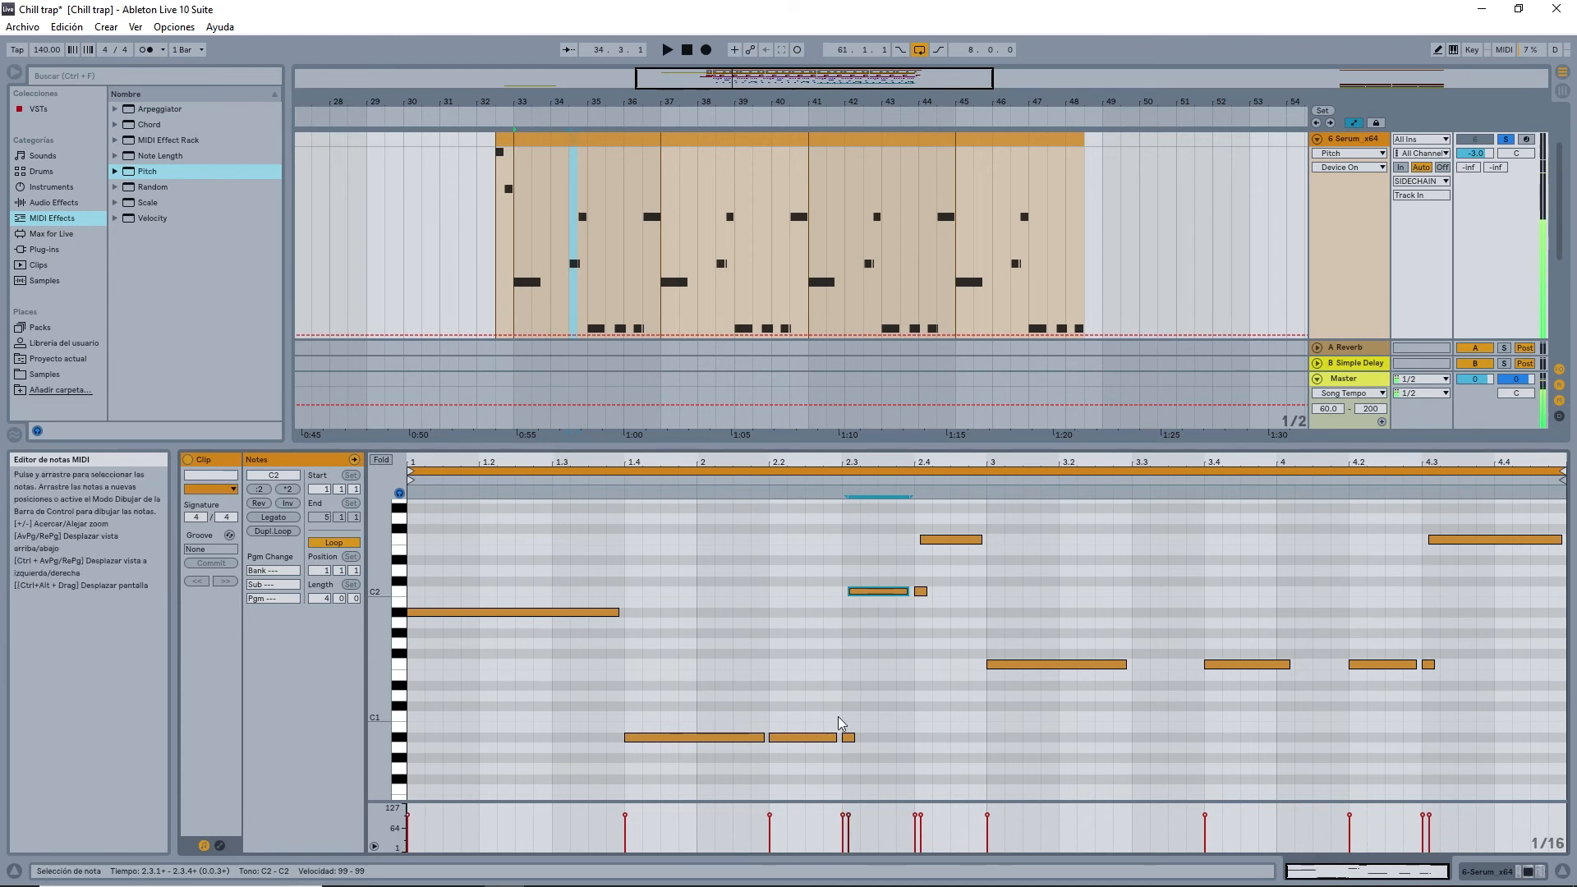
{"action": "left_click", "coordinate": [920, 592]}
{"action": "left_click", "coordinate": [946, 540]}
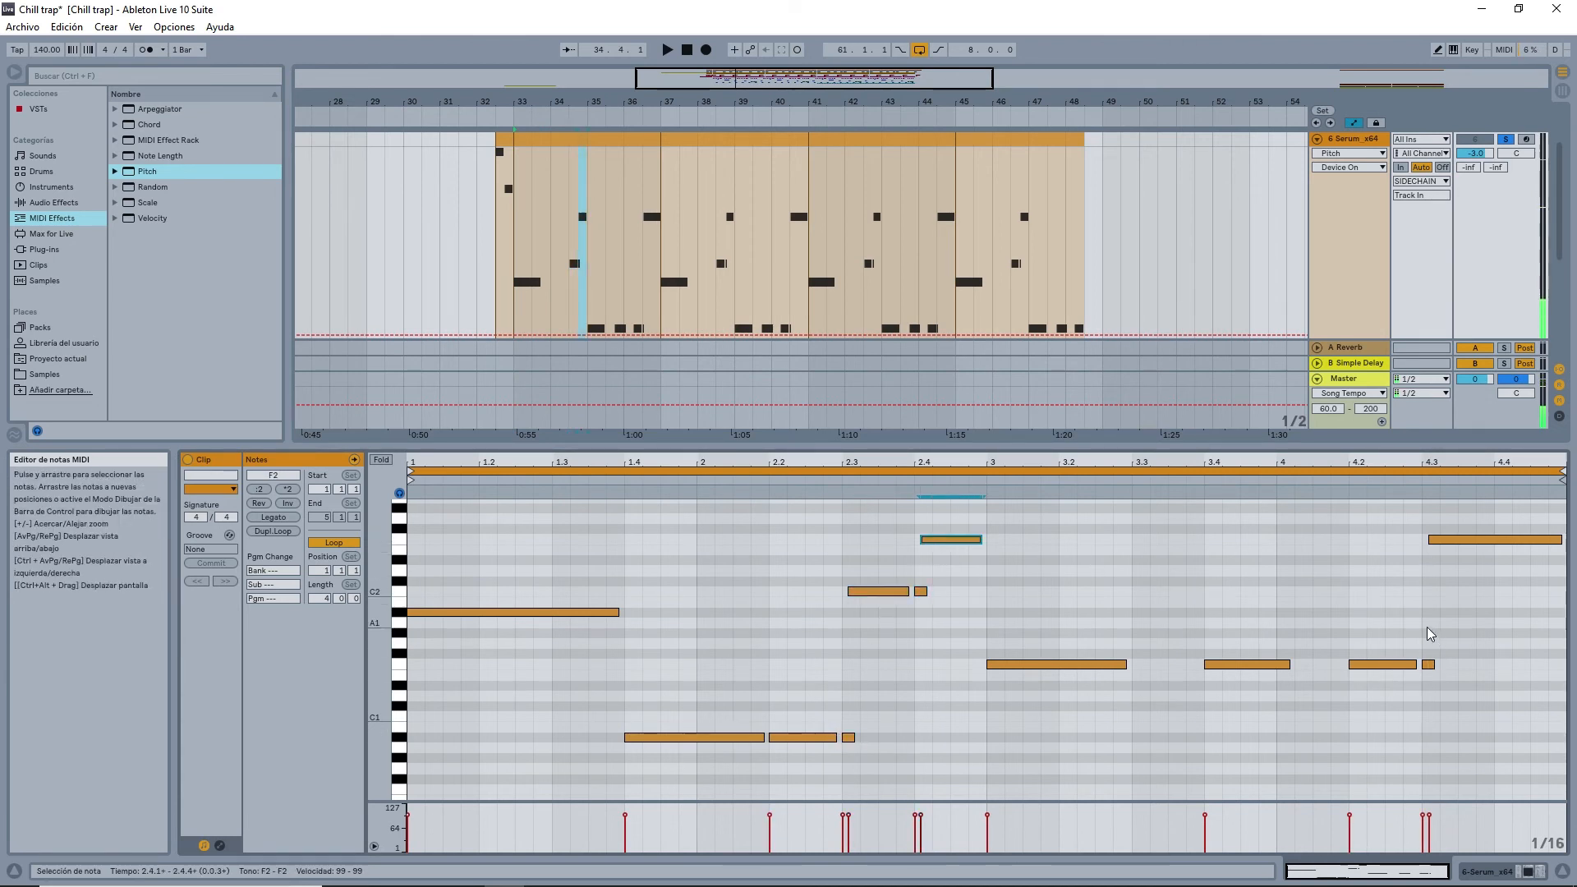
{"action": "left_click", "coordinate": [631, 739]}
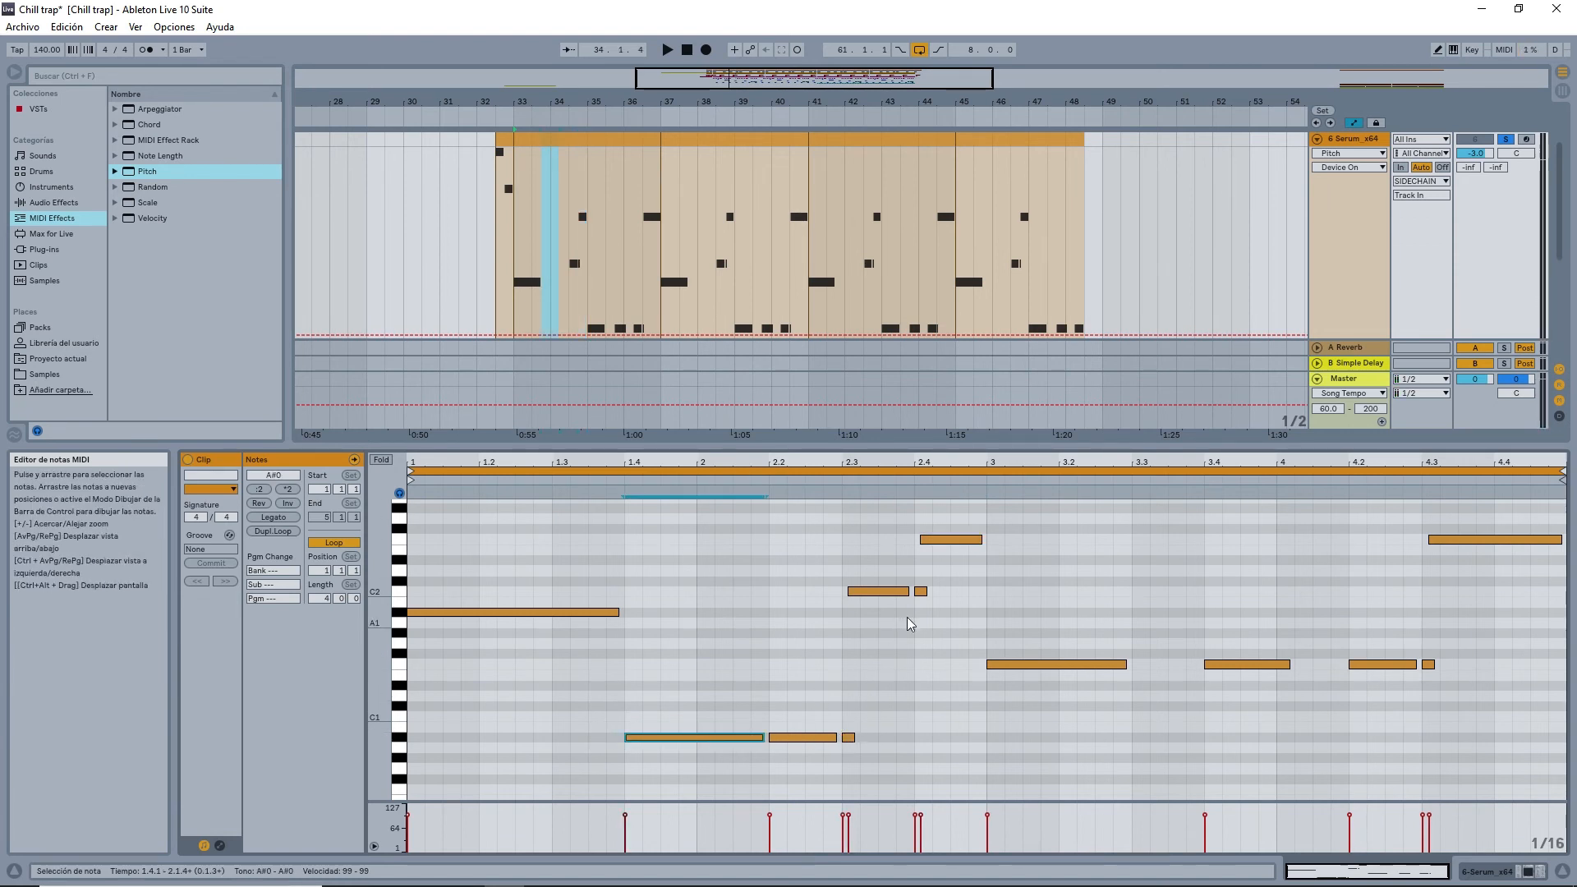
{"action": "left_click", "coordinate": [835, 481]}
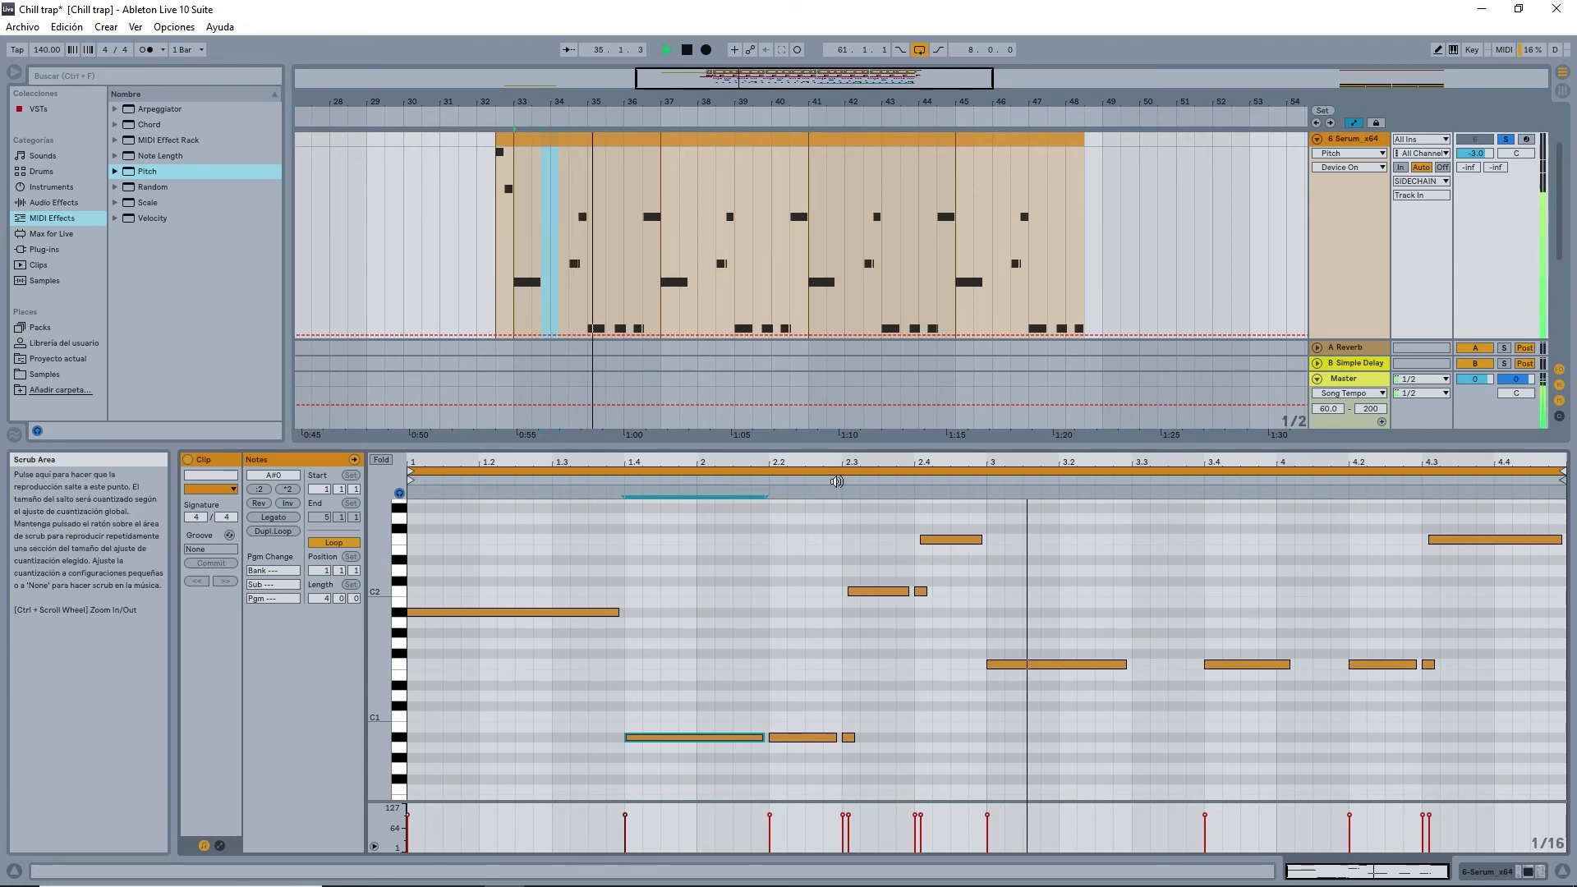
{"action": "key", "text": "space"}
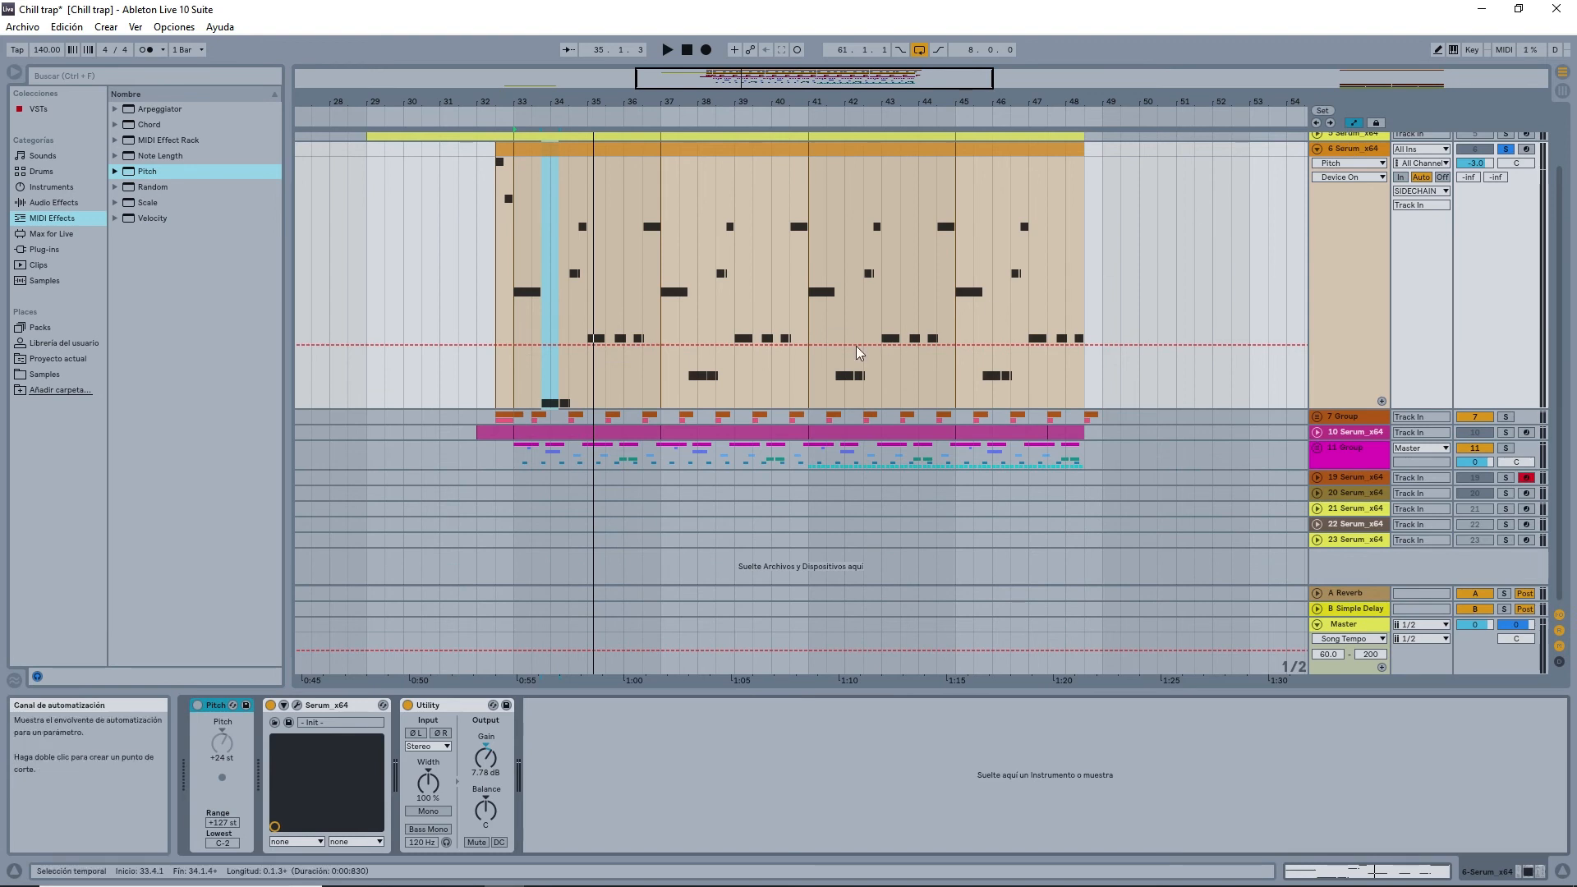
- Compare Serum's oscillator page with the clip's notes and select the overlapping A#0 and C2 notes at beat 2.3
{"action": "left_click", "coordinate": [297, 705]}
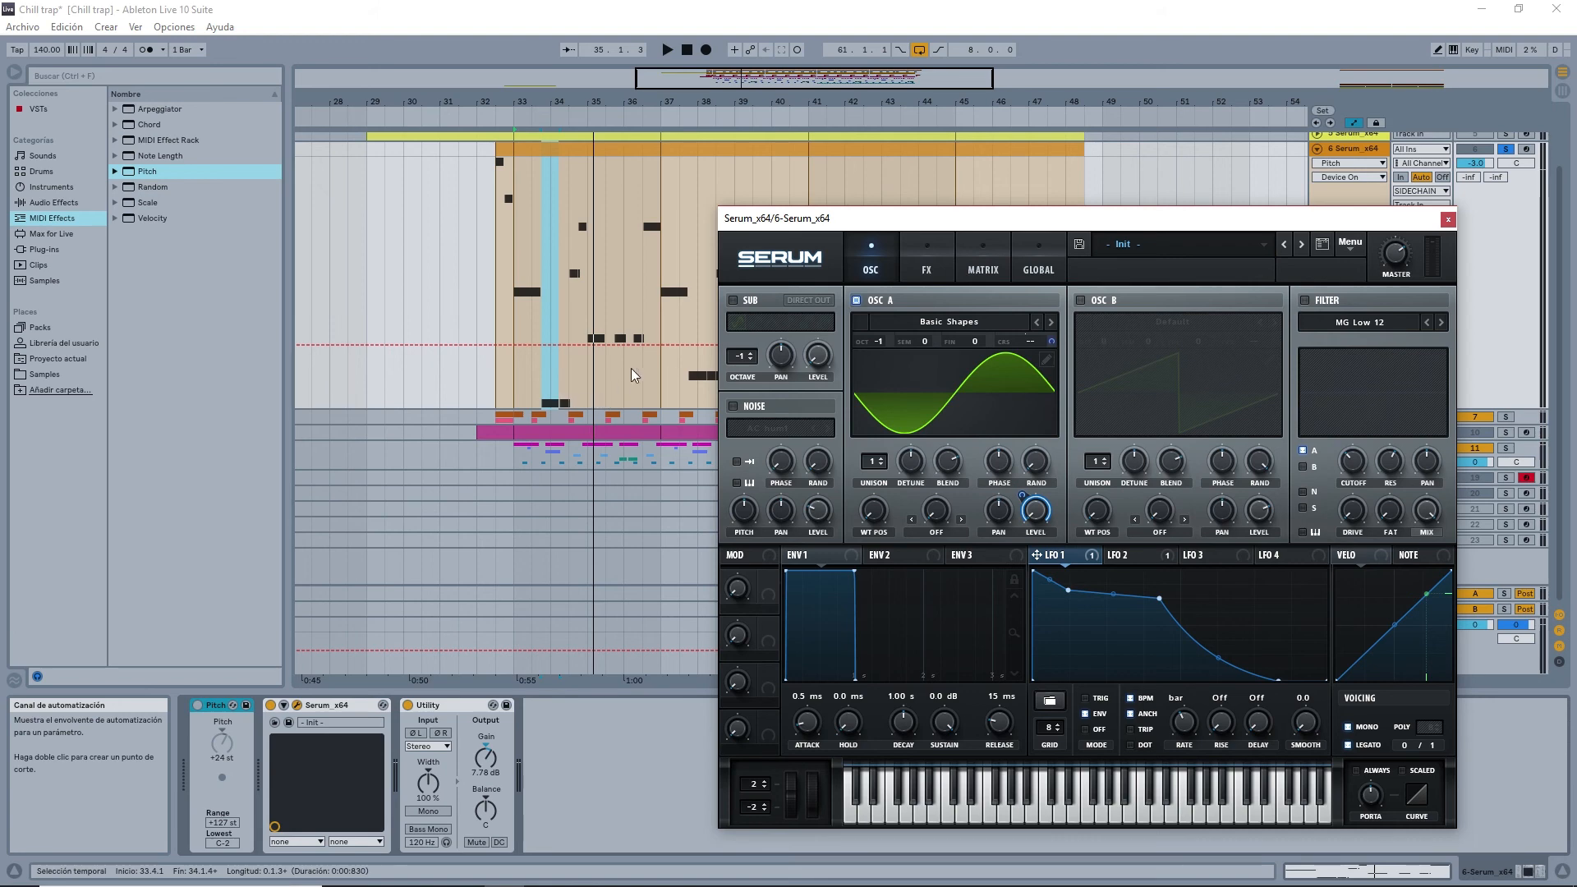
{"action": "double_click", "coordinate": [579, 151]}
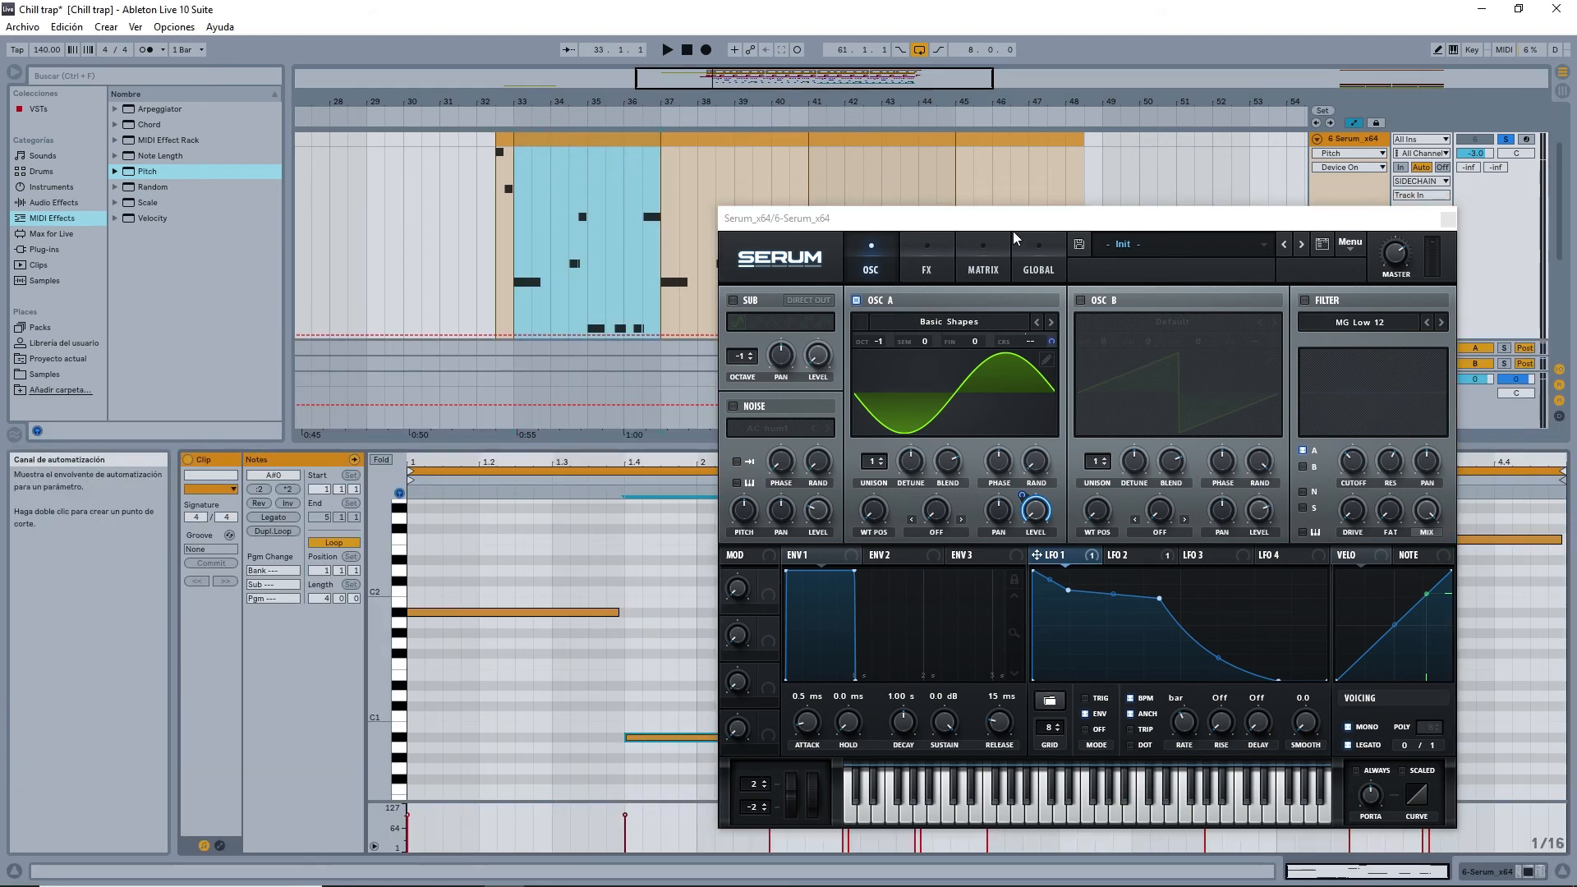
{"action": "left_click_drag", "start_coordinate": [1012, 219], "coordinate": [131, 202]}
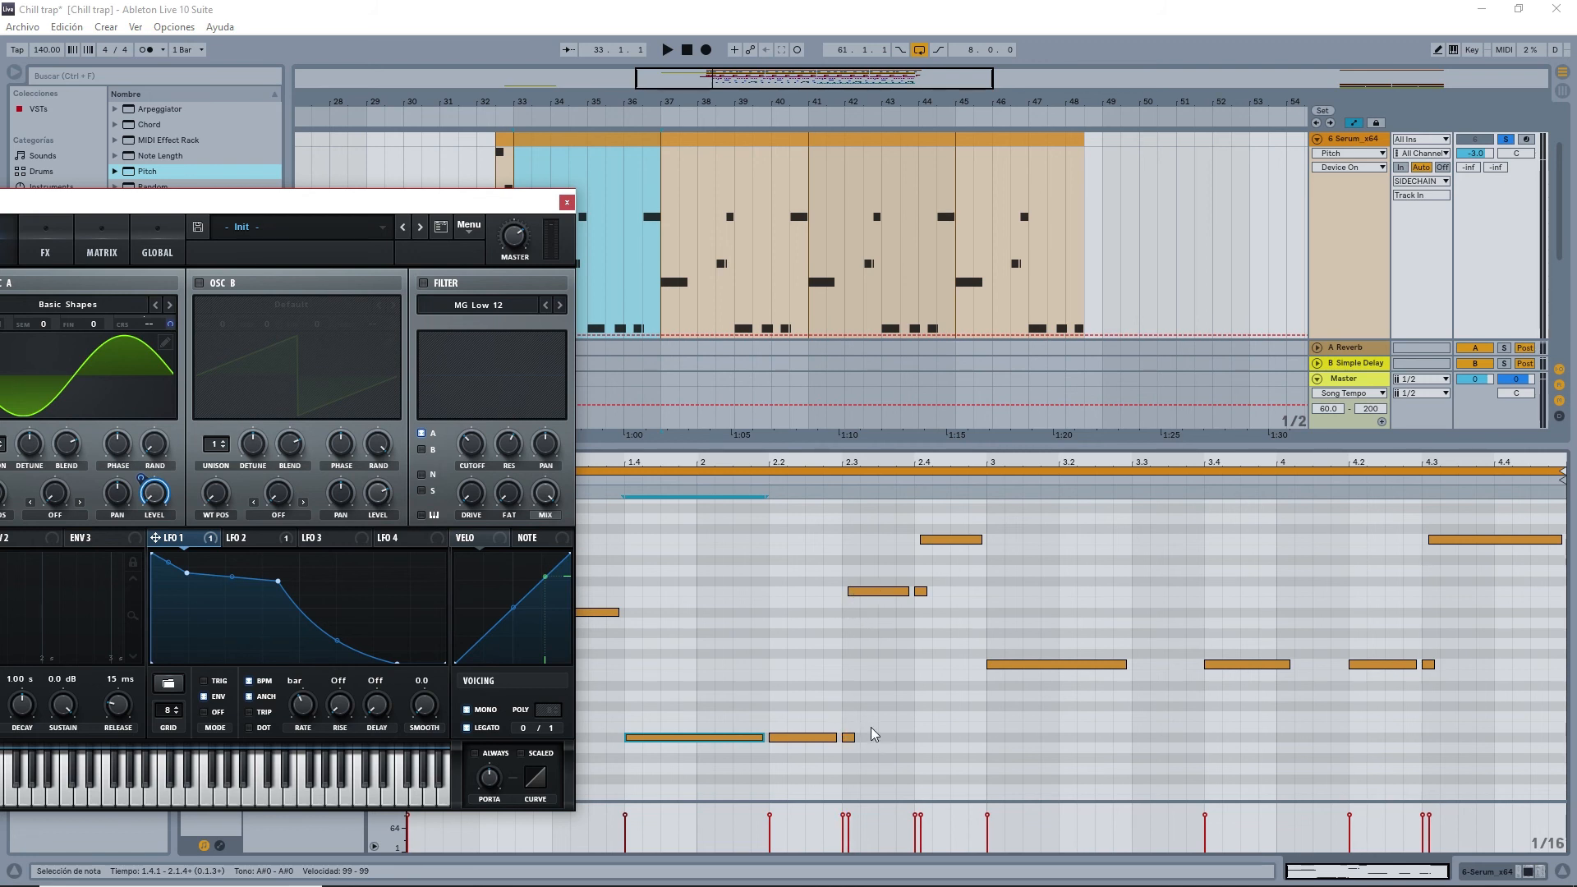
{"action": "left_click_drag", "start_coordinate": [839, 563], "coordinate": [910, 742]}
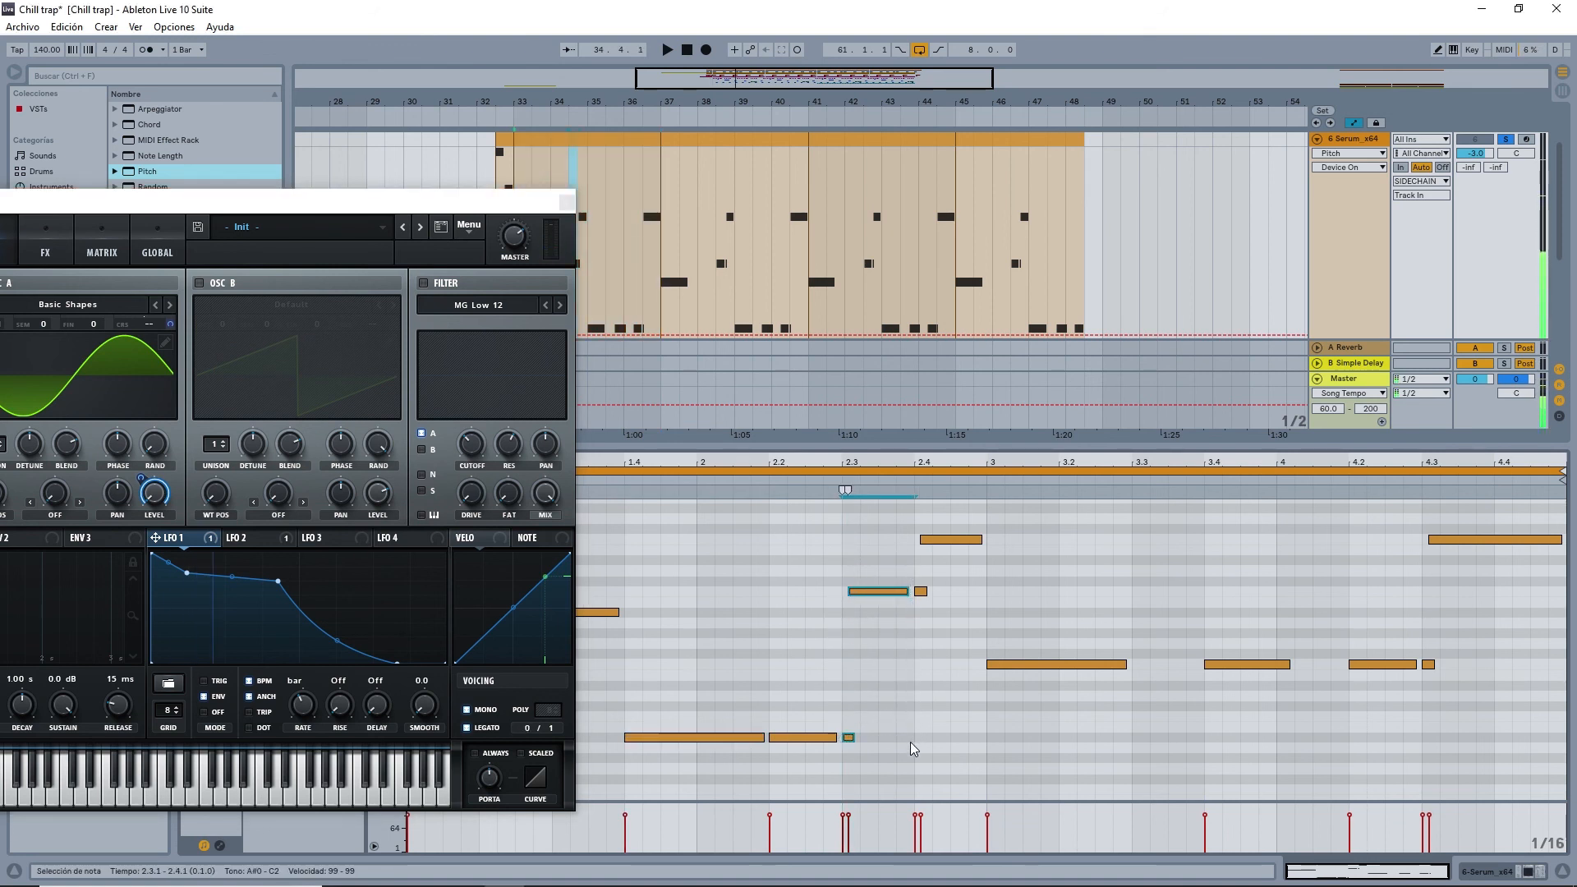
{"action": "left_click_drag", "start_coordinate": [370, 201], "coordinate": [816, 160]}
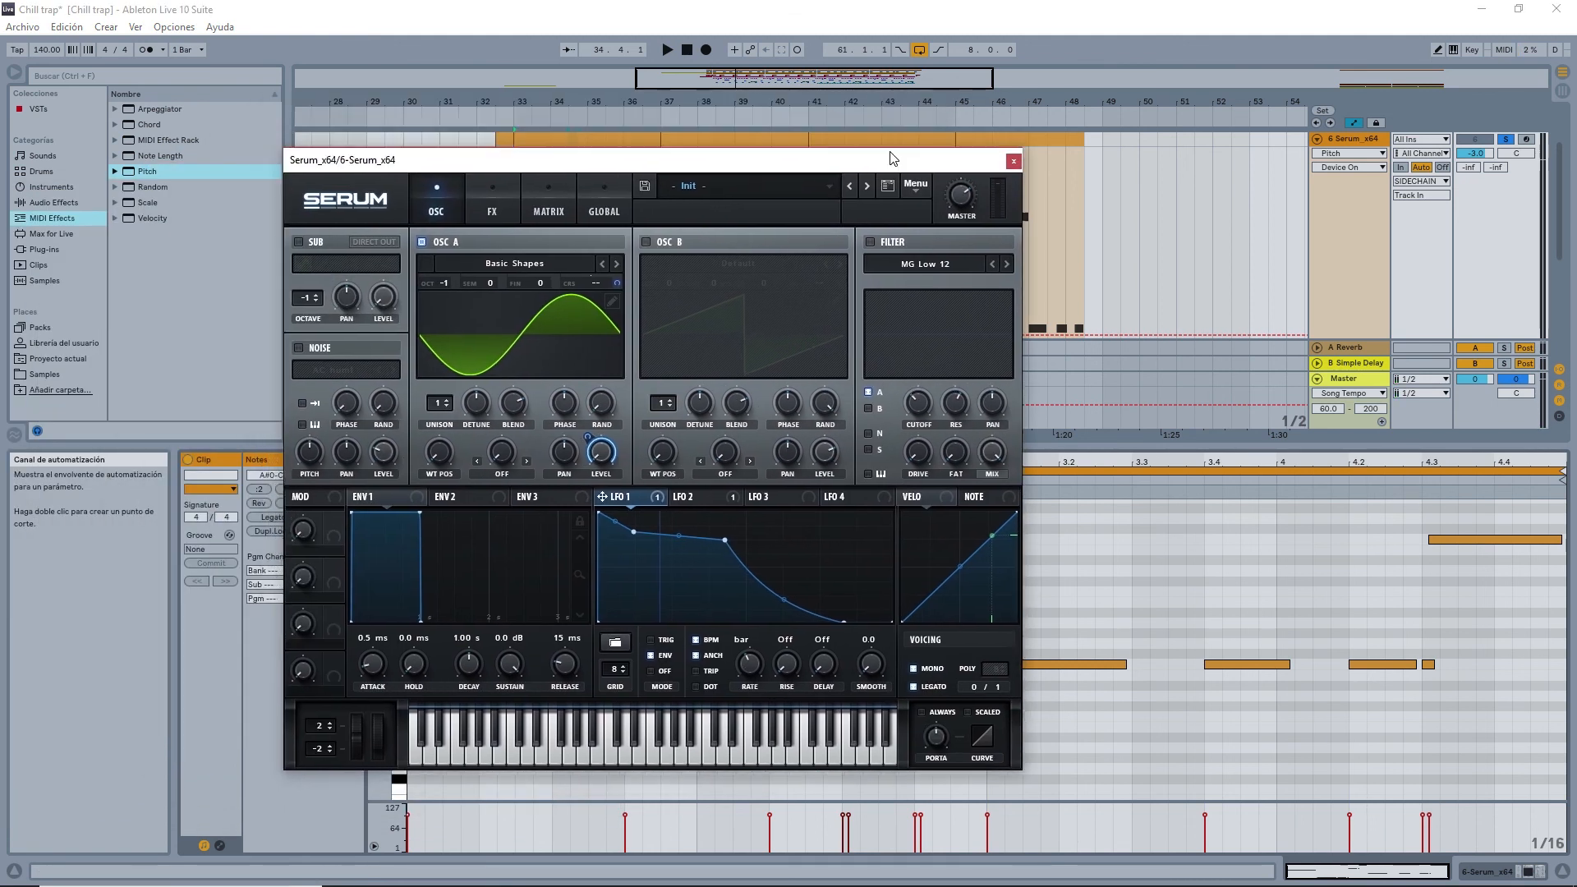
- Close the Serum window and collapse the 6 Serum_x64 track in the arrangement
{"action": "left_click", "coordinate": [1015, 161]}
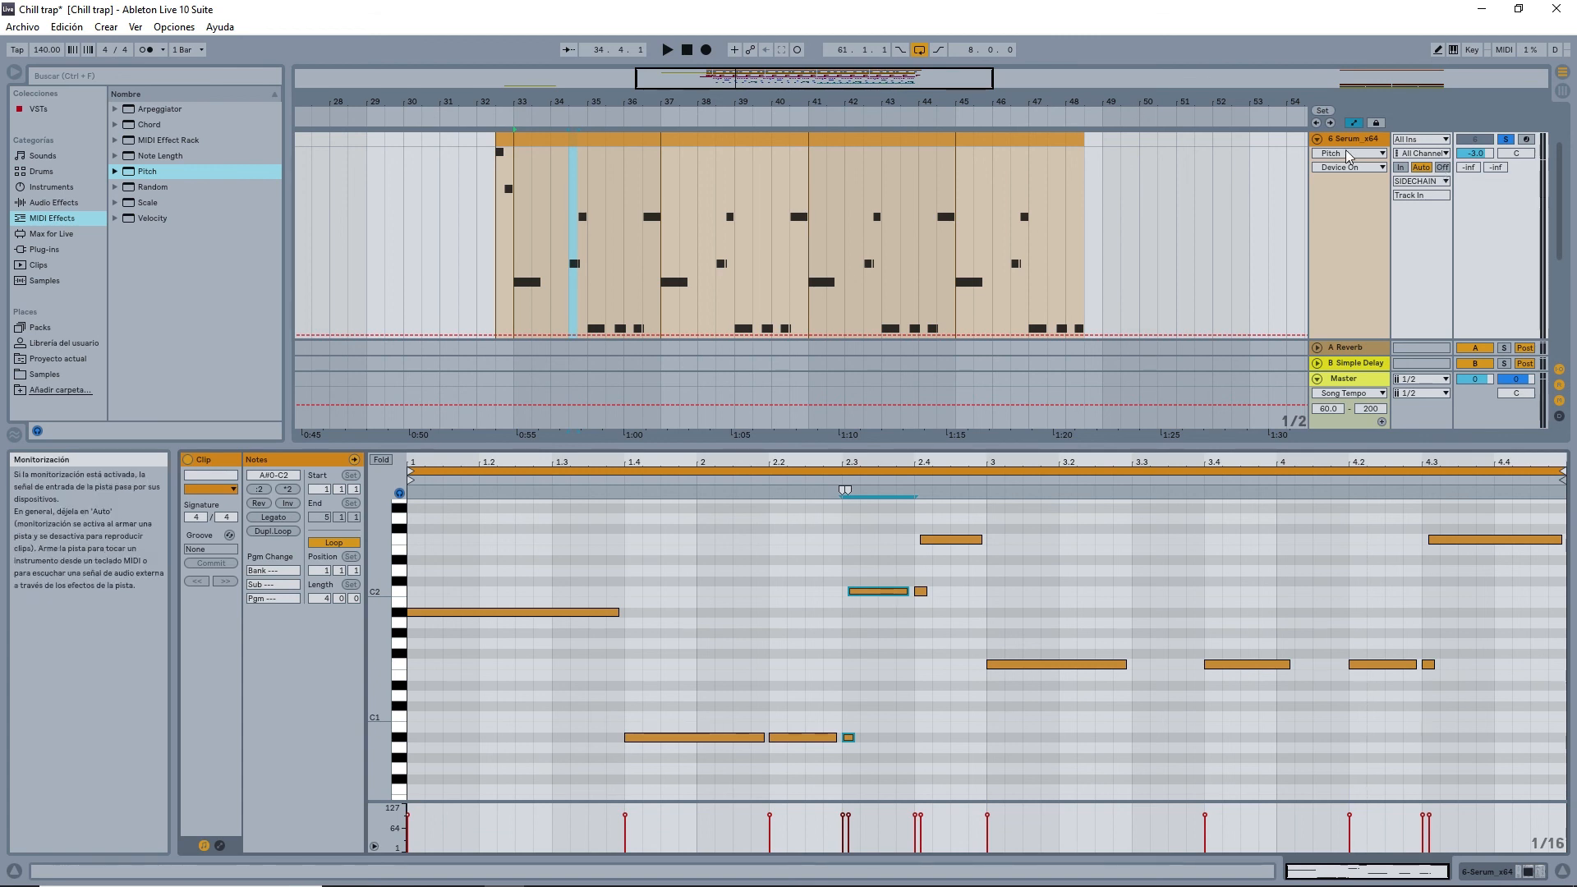
{"action": "left_click", "coordinate": [1319, 140]}
{"action": "scroll", "coordinate": [1155, 240], "scroll_direction": "up", "scroll_amount": 3}
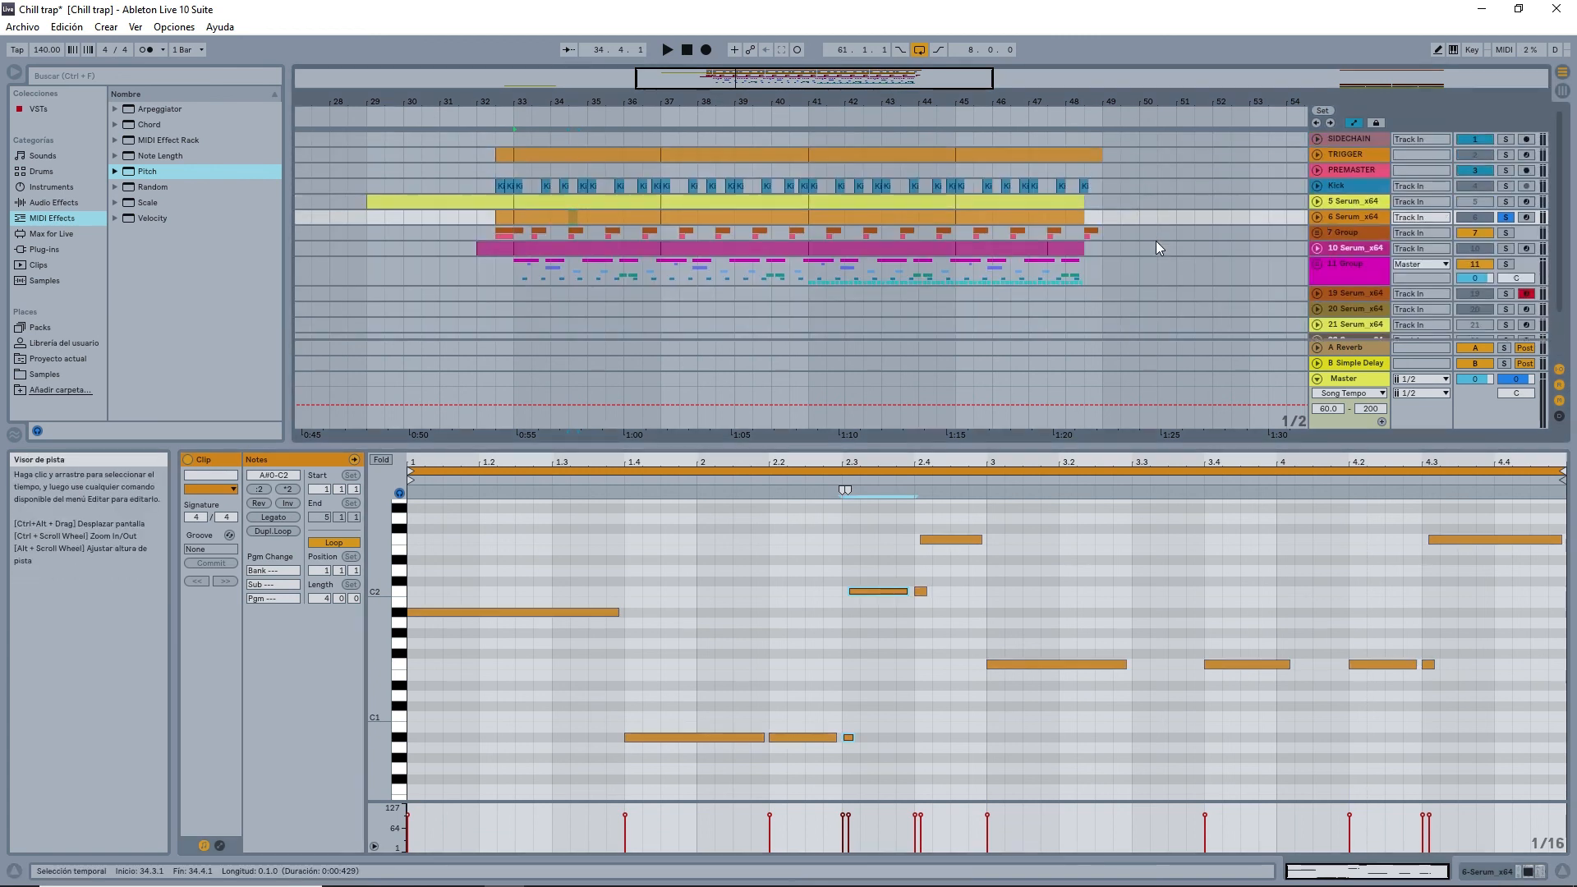